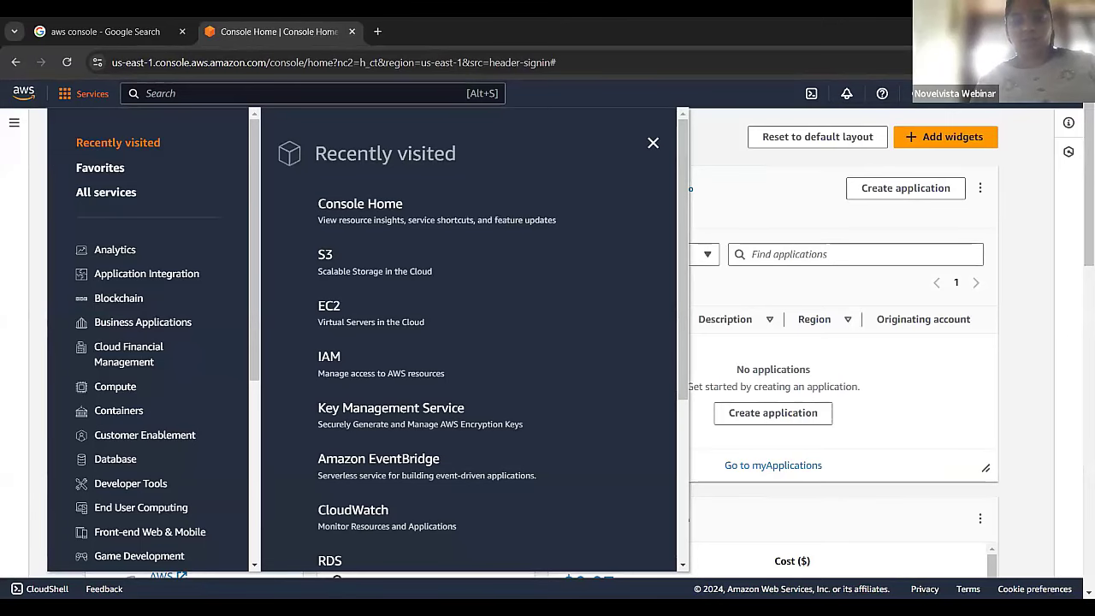
# - Search the AWS services for IAM and open the IAM dashboard in a new browser tab
pyautogui.click(291, 103)
pyautogui.write('IAM')
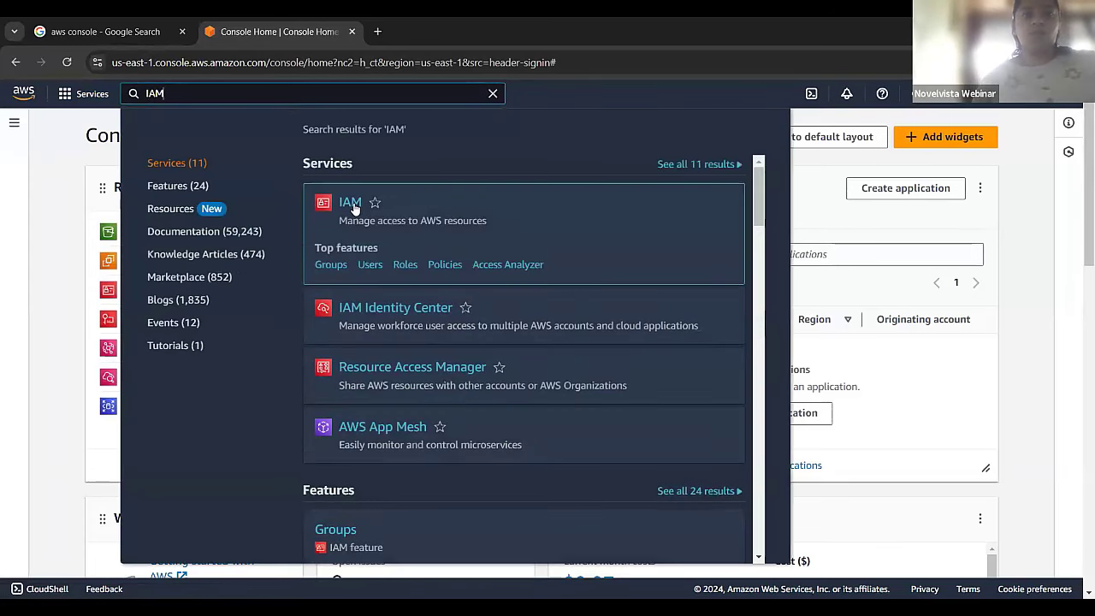
pyautogui.rightClick(355, 208)
pyautogui.click(387, 216)
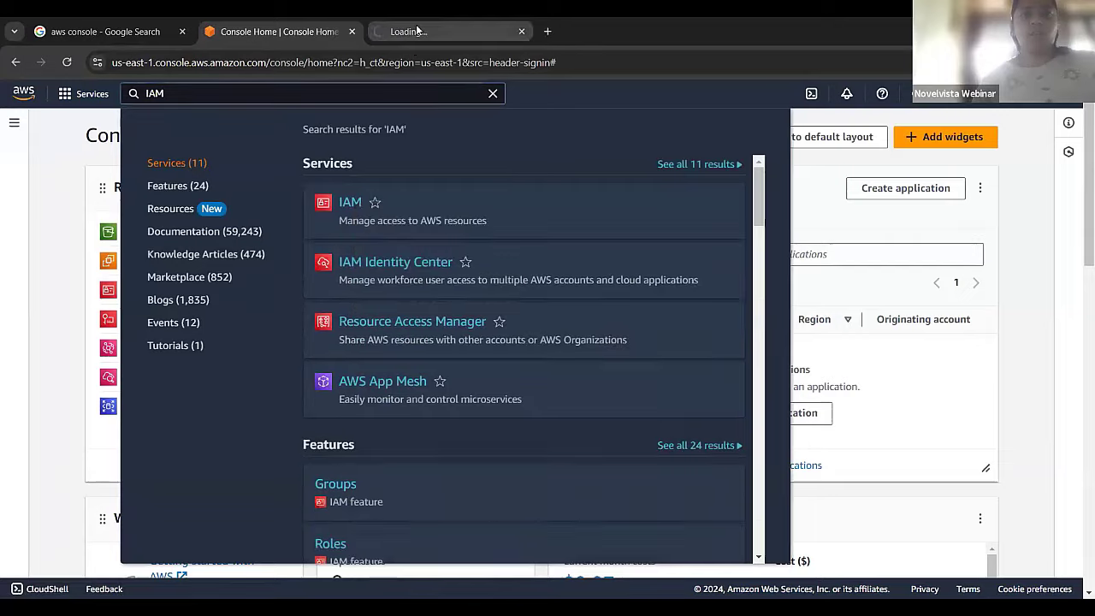
pyautogui.click(416, 31)
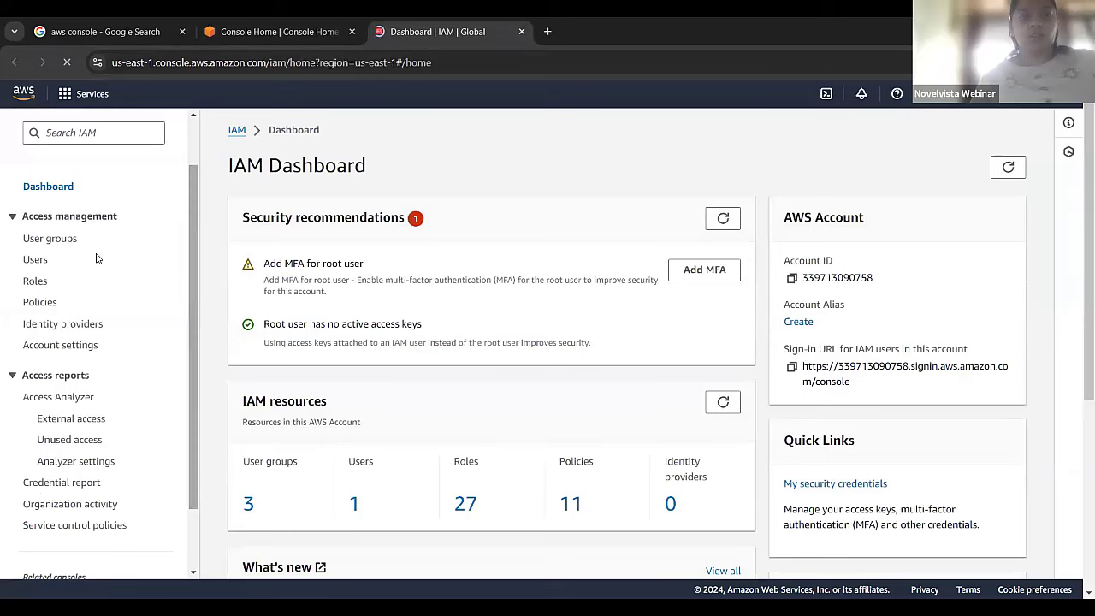
pyautogui.click(261, 31)
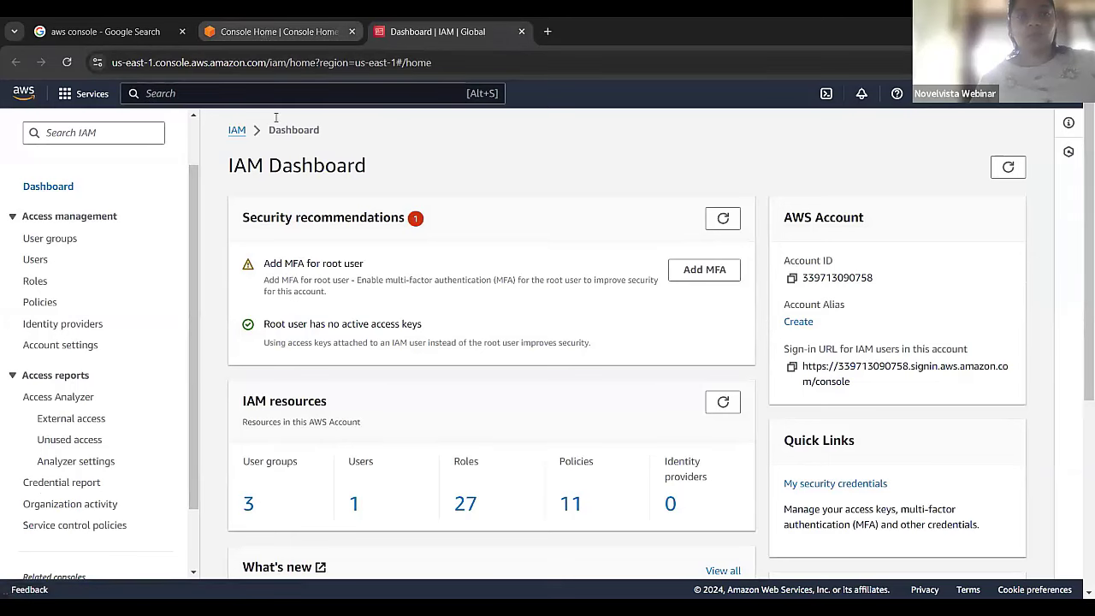
pyautogui.doubleClick(156, 94)
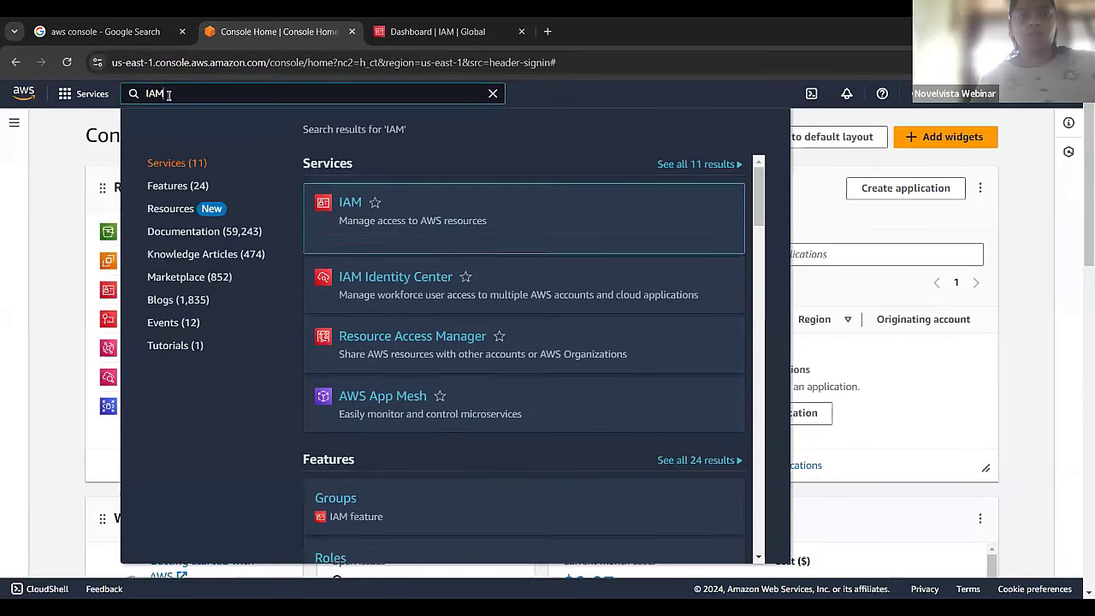
pyautogui.click(408, 27)
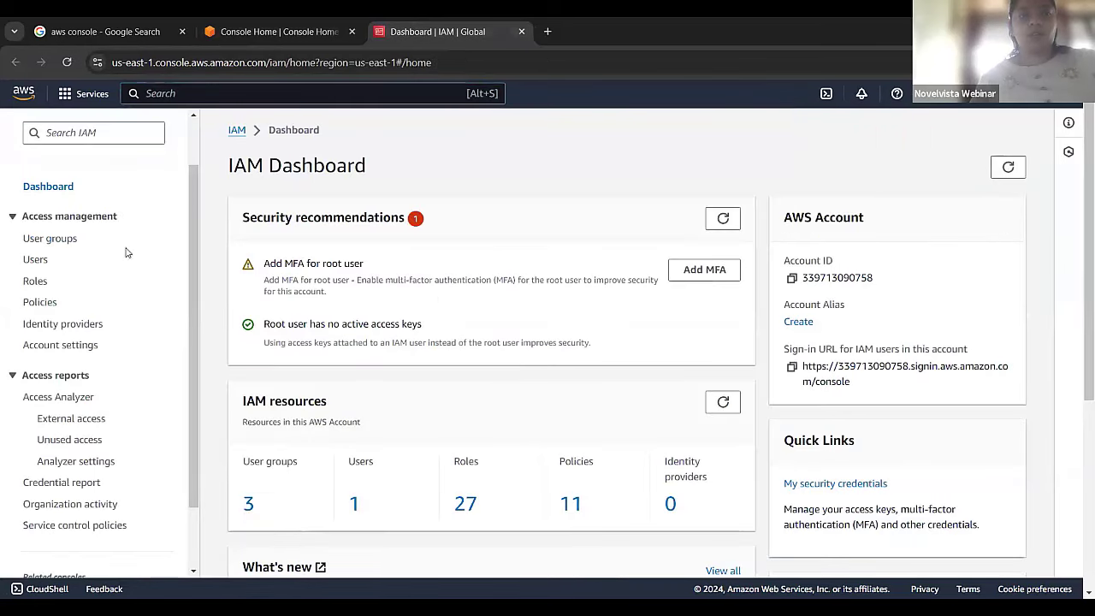
# - Open the list of IAM users and start creating a new user
pyautogui.scroll(1, 182, 229)
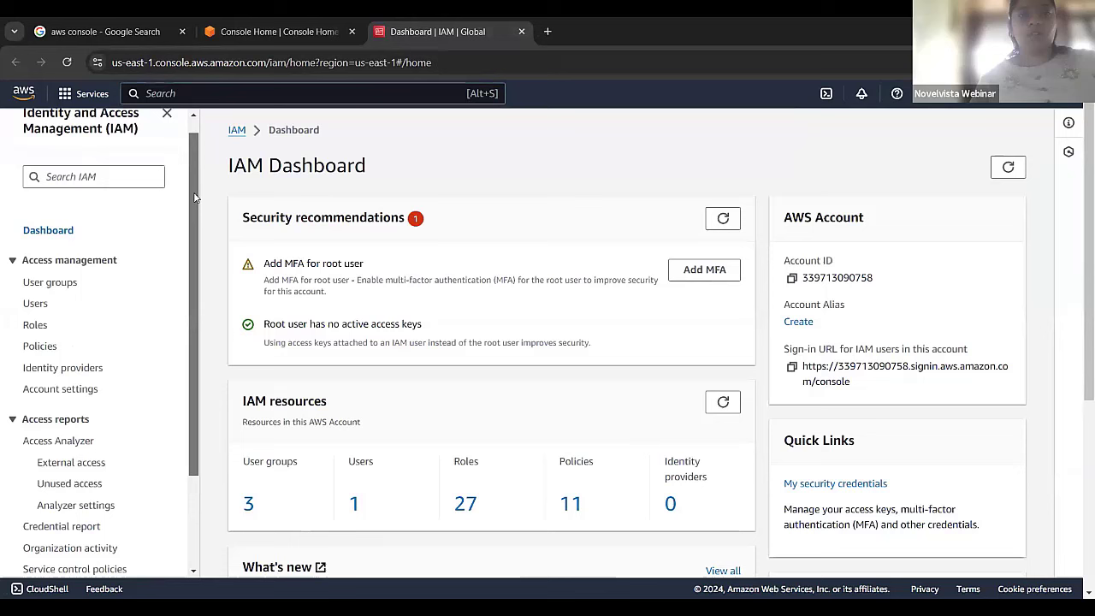
pyautogui.click(38, 306)
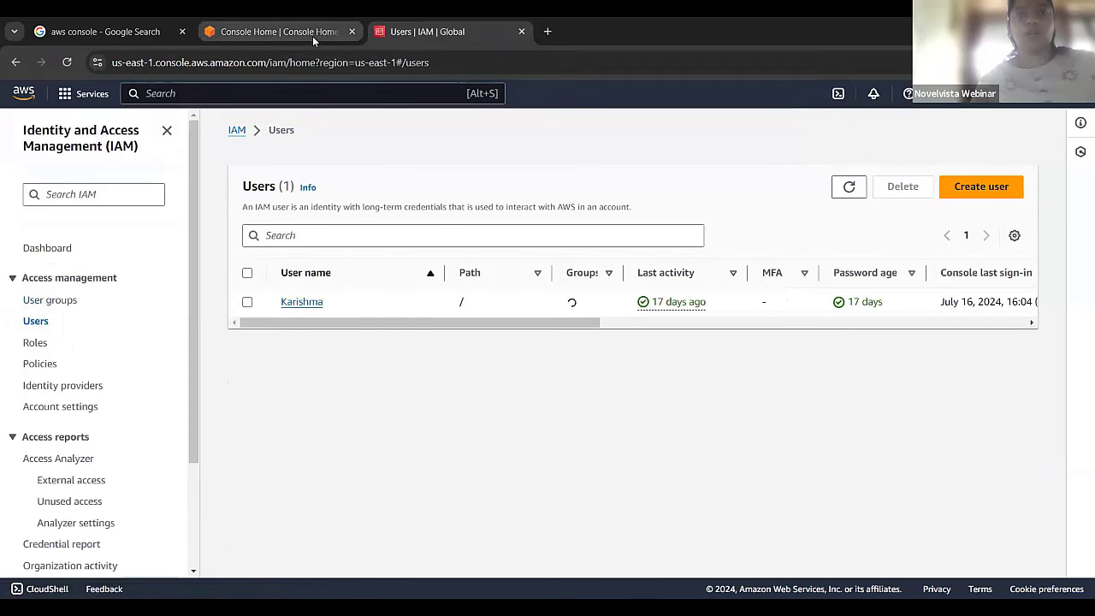
pyautogui.moveTo(312, 36)
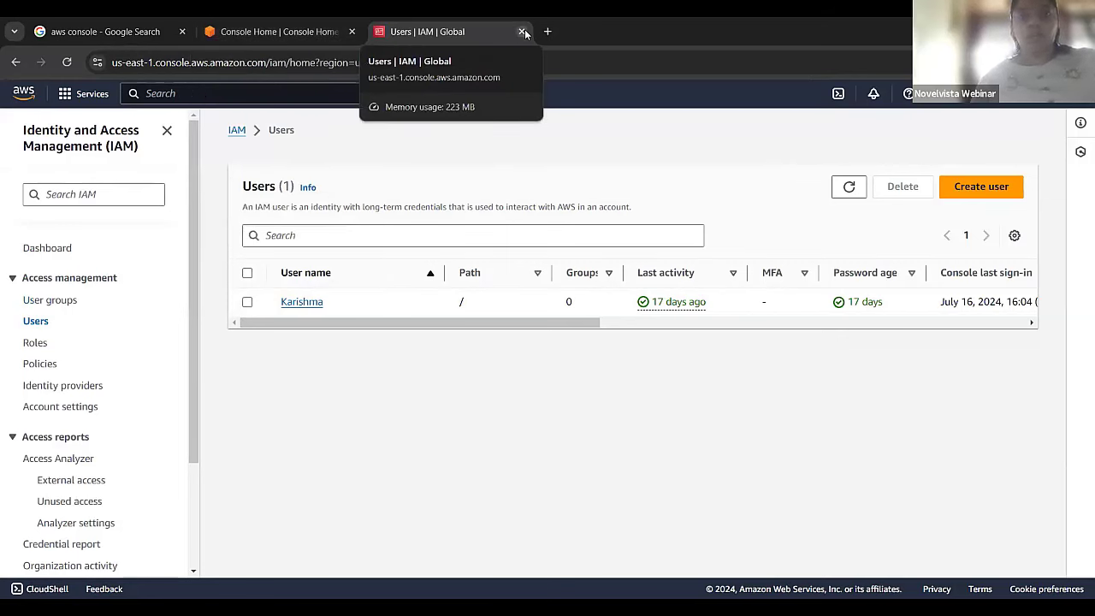
pyautogui.click(994, 189)
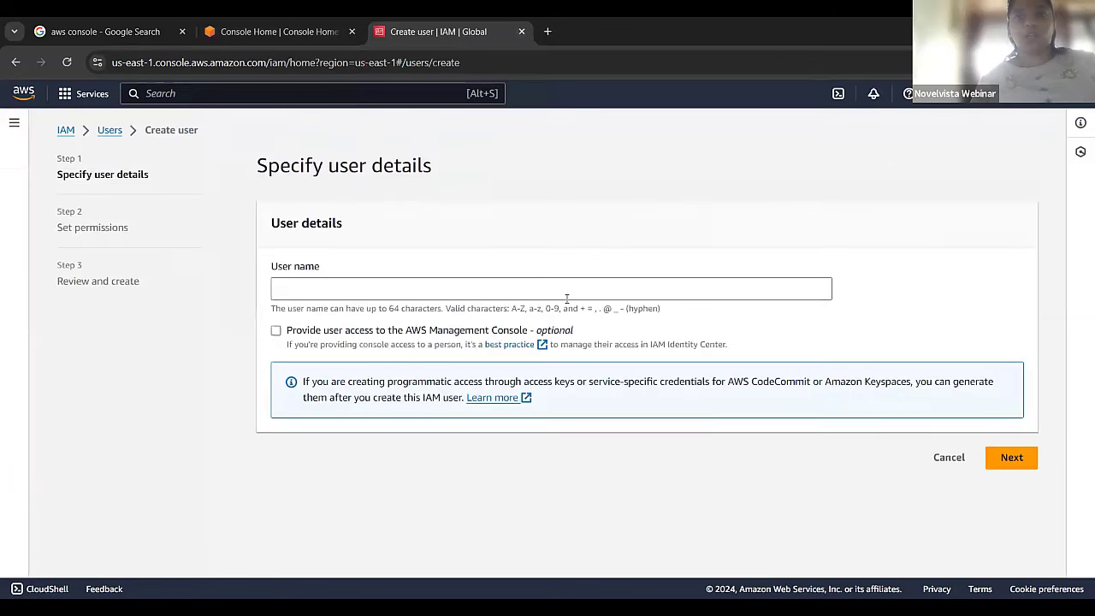
# - Enter the new user's name and enable user access to the AWS Management Console
pyautogui.click(360, 288)
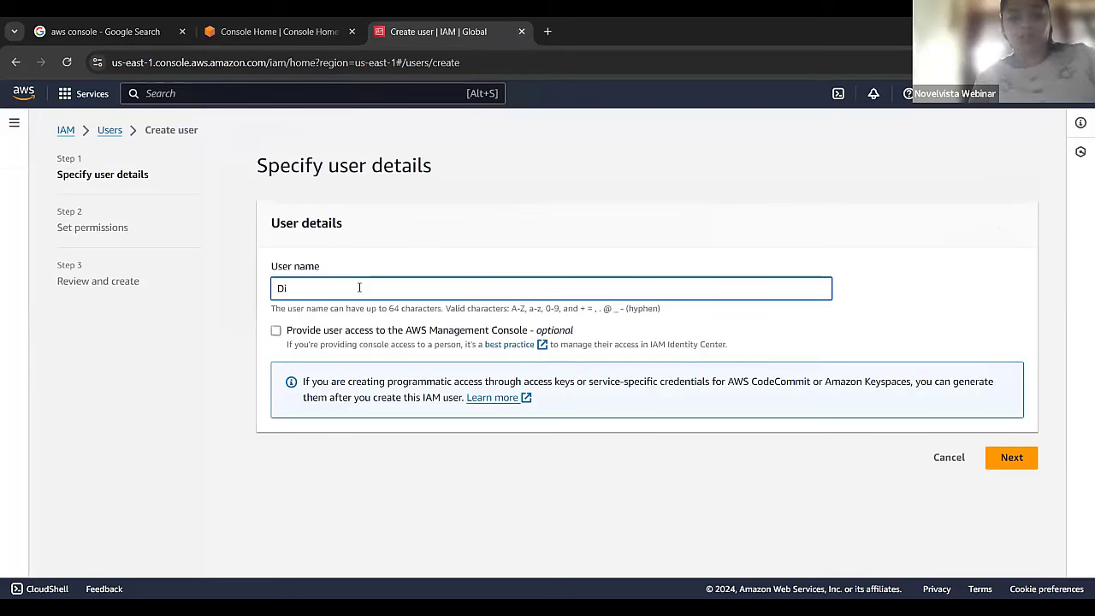
pyautogui.write('Disha')
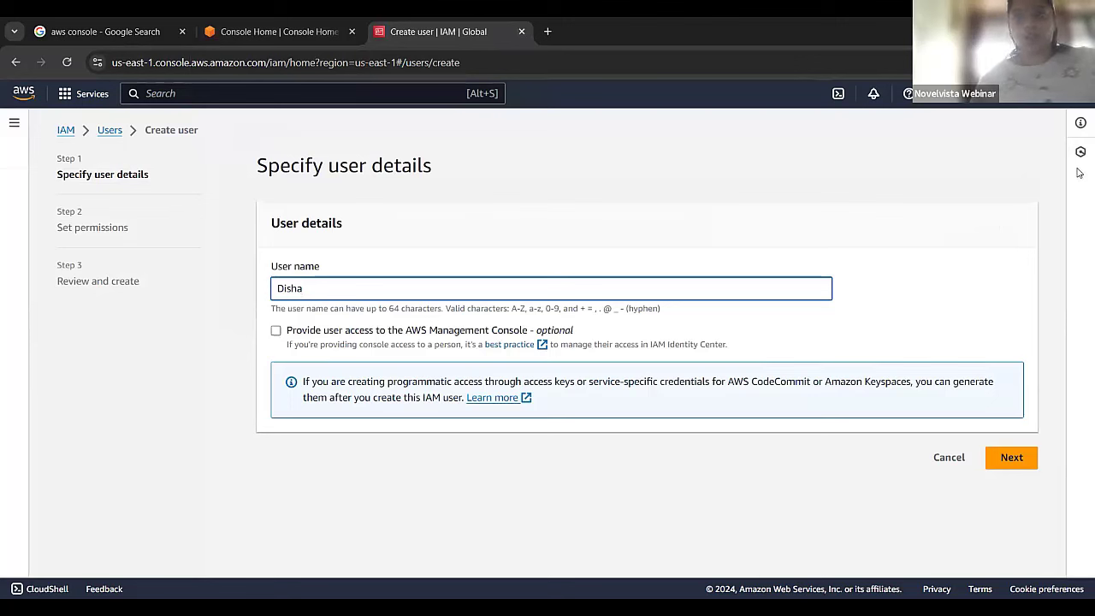
pyautogui.moveTo(314, 293); pyautogui.dragTo(273, 289)
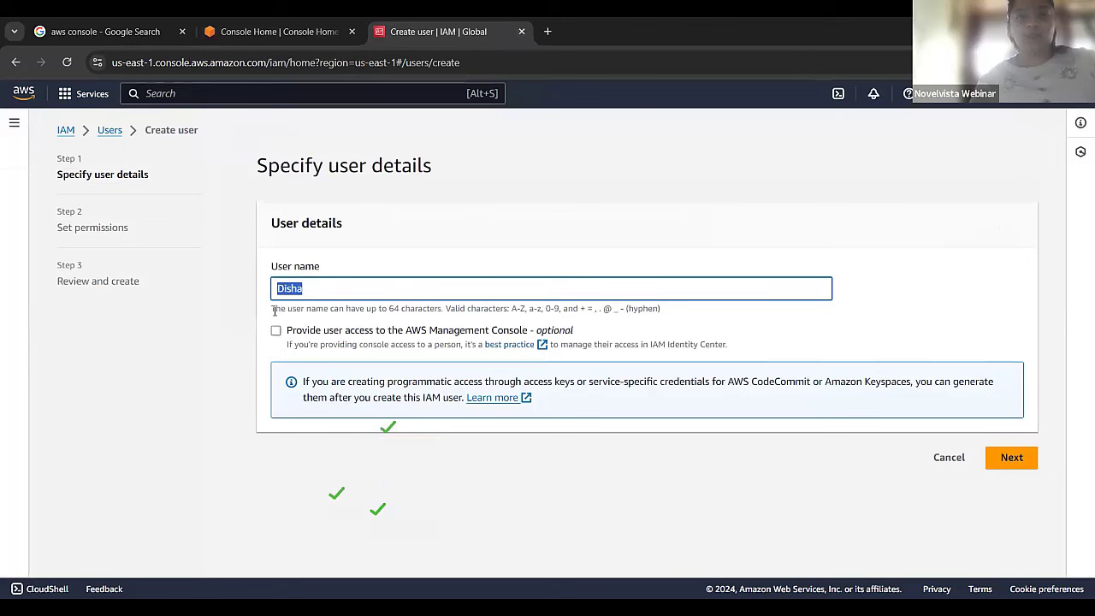
pyautogui.press('Tab')
pyautogui.press('space')
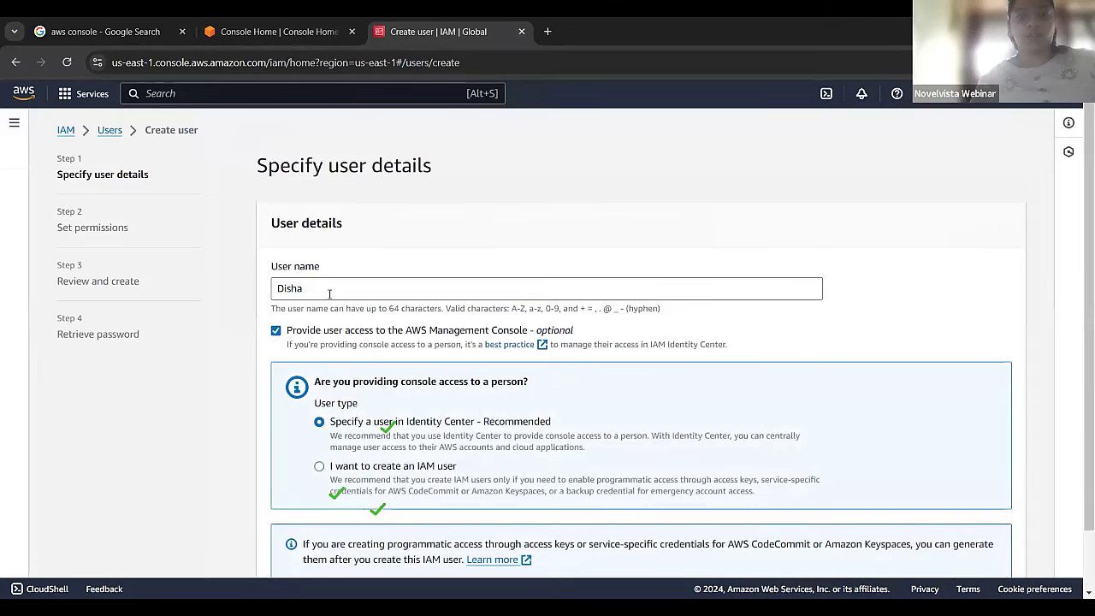
pyautogui.doubleClick(328, 293)
pyautogui.click(274, 32)
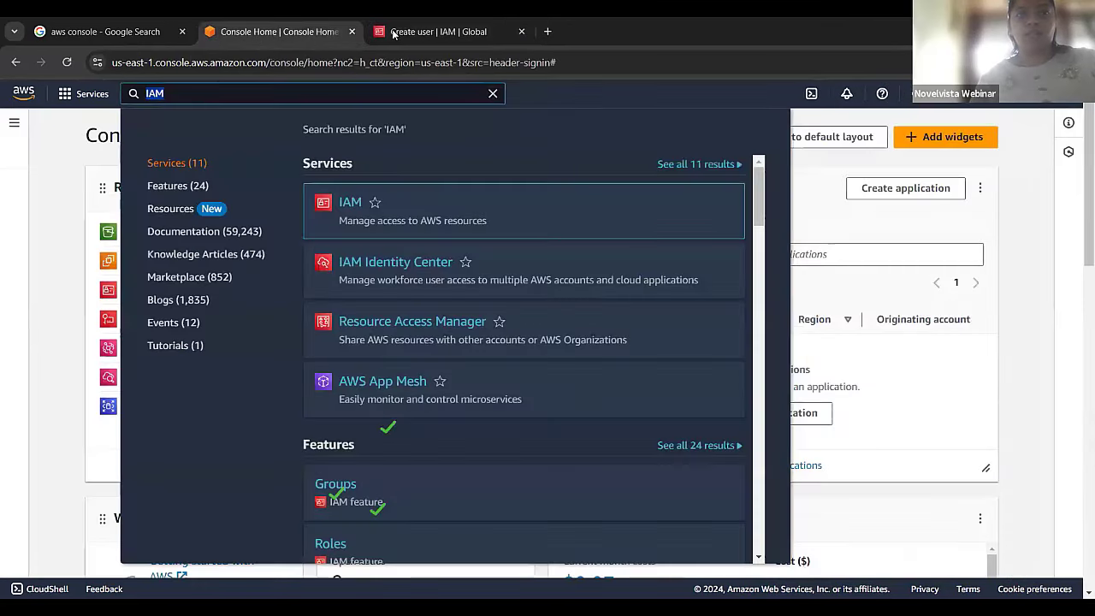
pyautogui.click(397, 33)
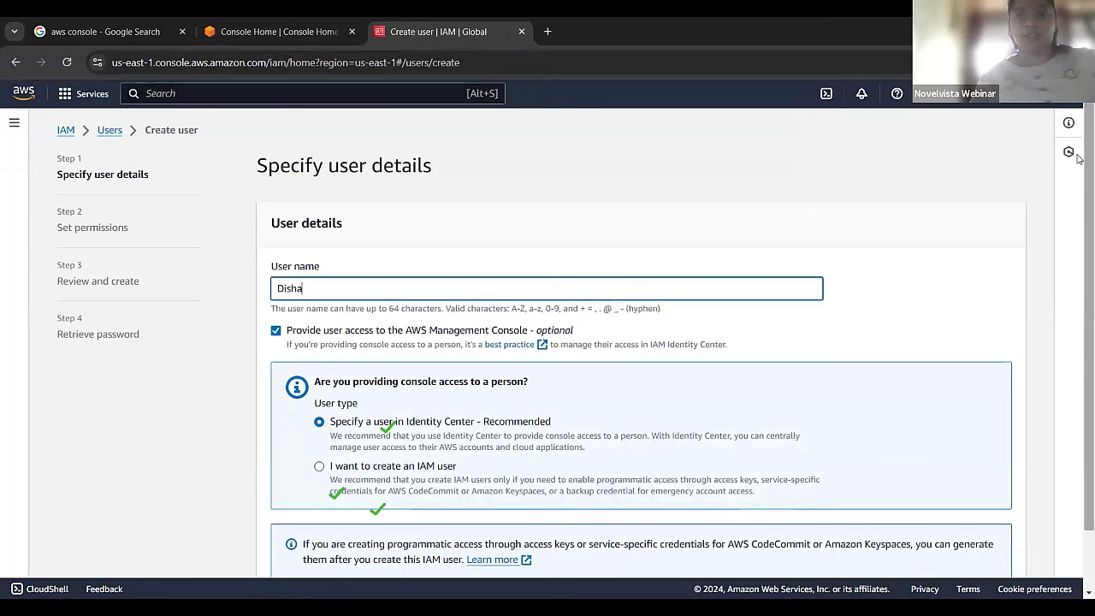
# - Set the user type to "I want to create an IAM user" for the console access
pyautogui.scroll(-2, 1079, 159)
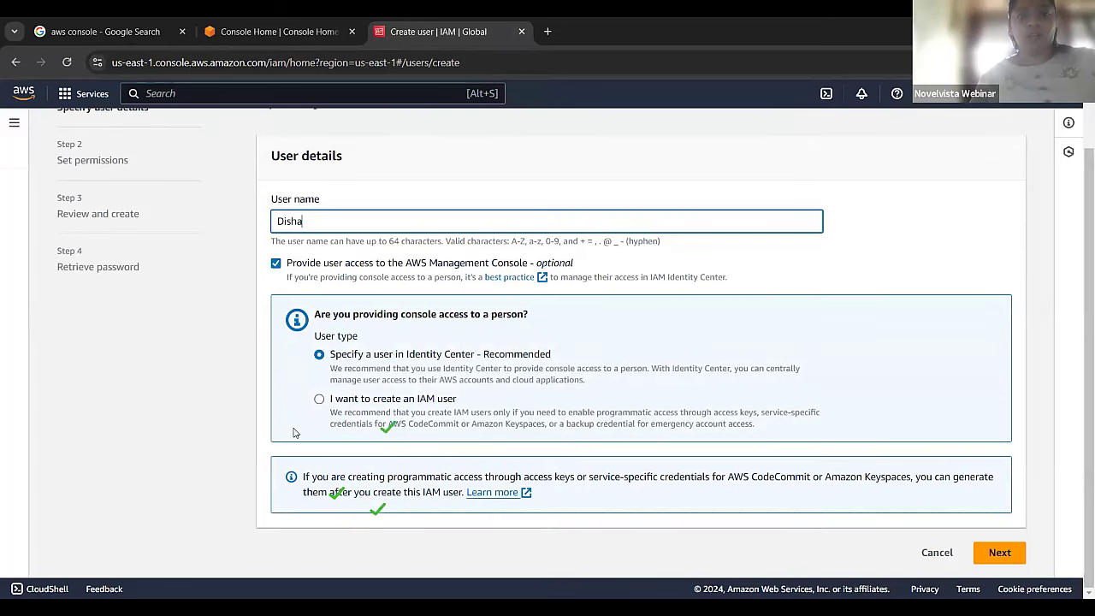
pyautogui.click(319, 400)
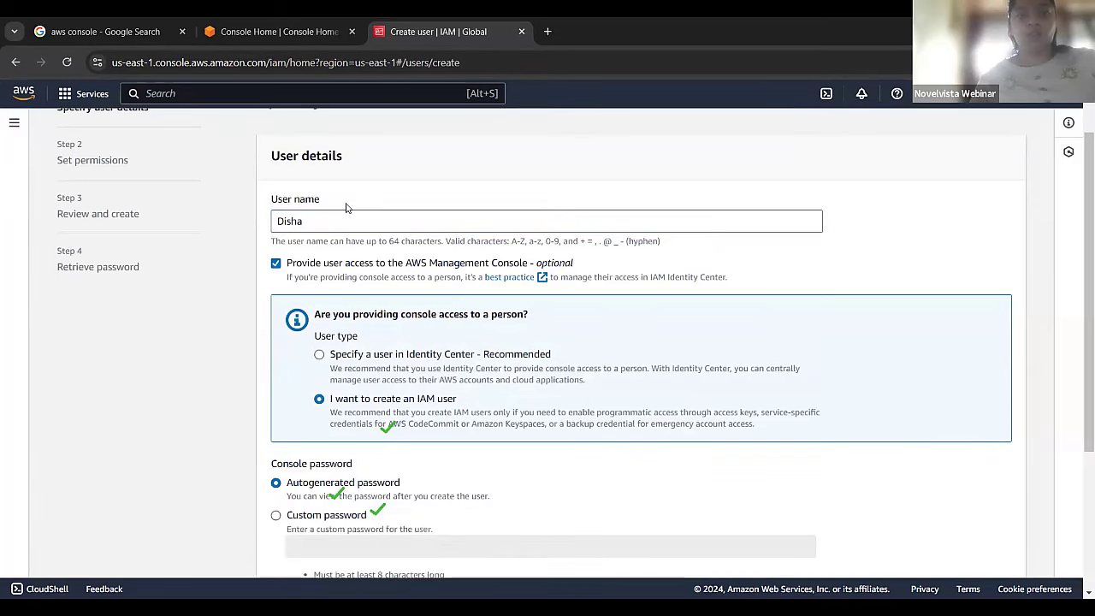
pyautogui.moveTo(309, 221); pyautogui.dragTo(272, 219)
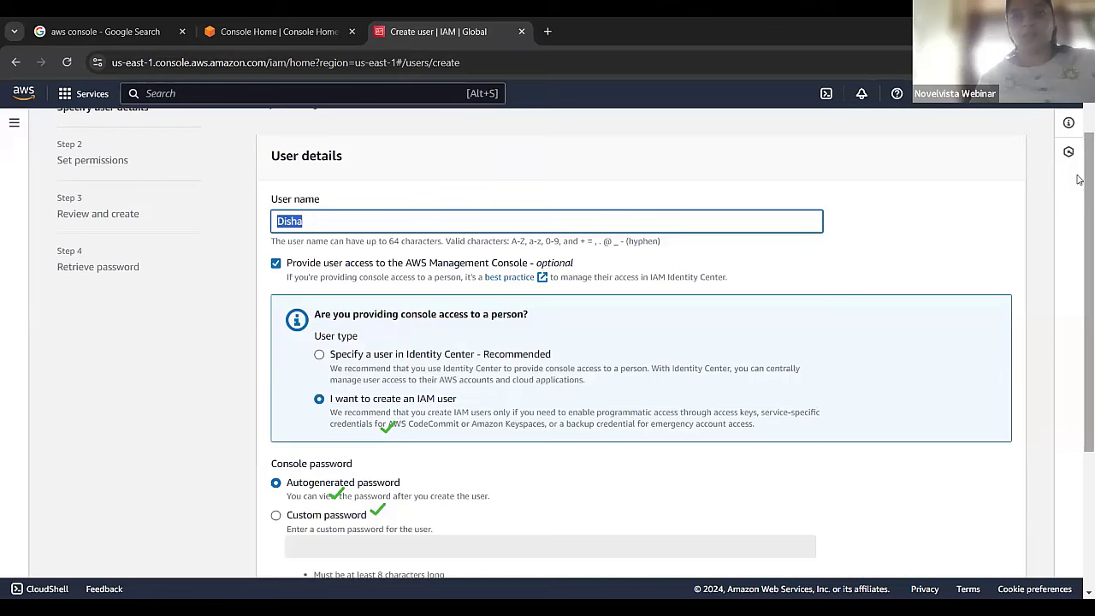
# - Turn off the requirement to create a new password at next sign-in and proceed to setting the user's permissions
pyautogui.scroll(-3, 1078, 256)
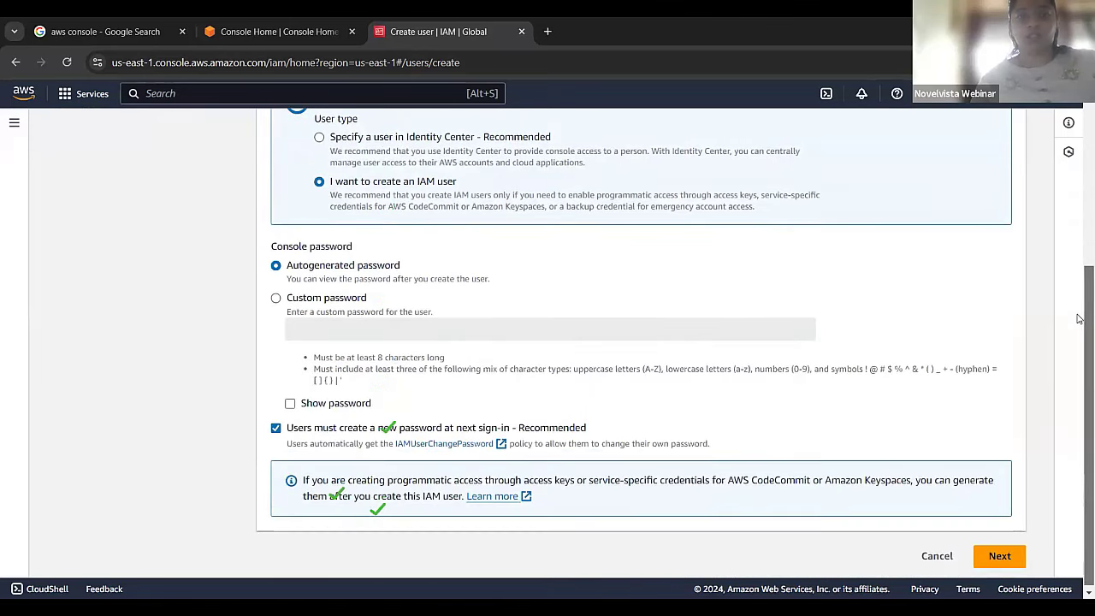
pyautogui.moveTo(353, 248); pyautogui.dragTo(272, 248)
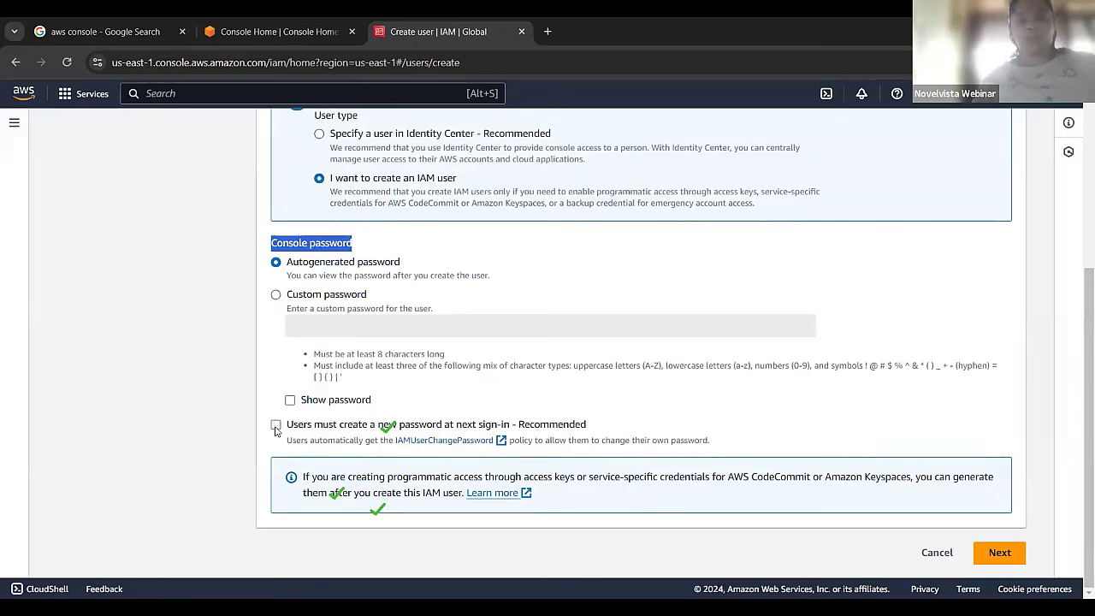
pyautogui.moveTo(1078, 366)
pyautogui.mouseDown()
pyautogui.moveTo(1078, 295)
pyautogui.moveTo(1079, 367)
pyautogui.mouseUp()
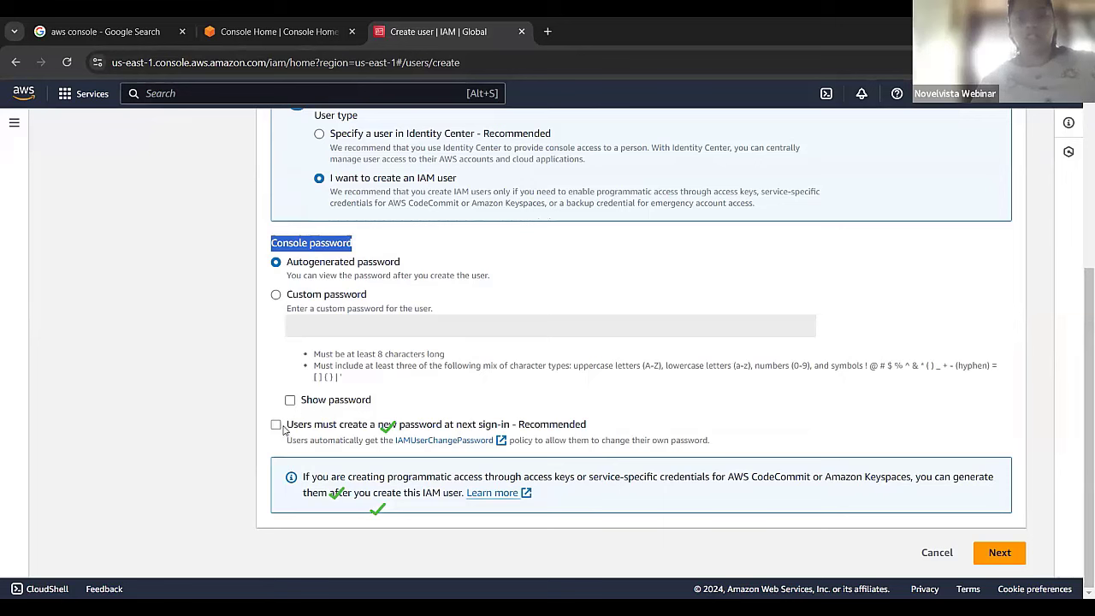
pyautogui.moveTo(592, 426); pyautogui.dragTo(282, 423)
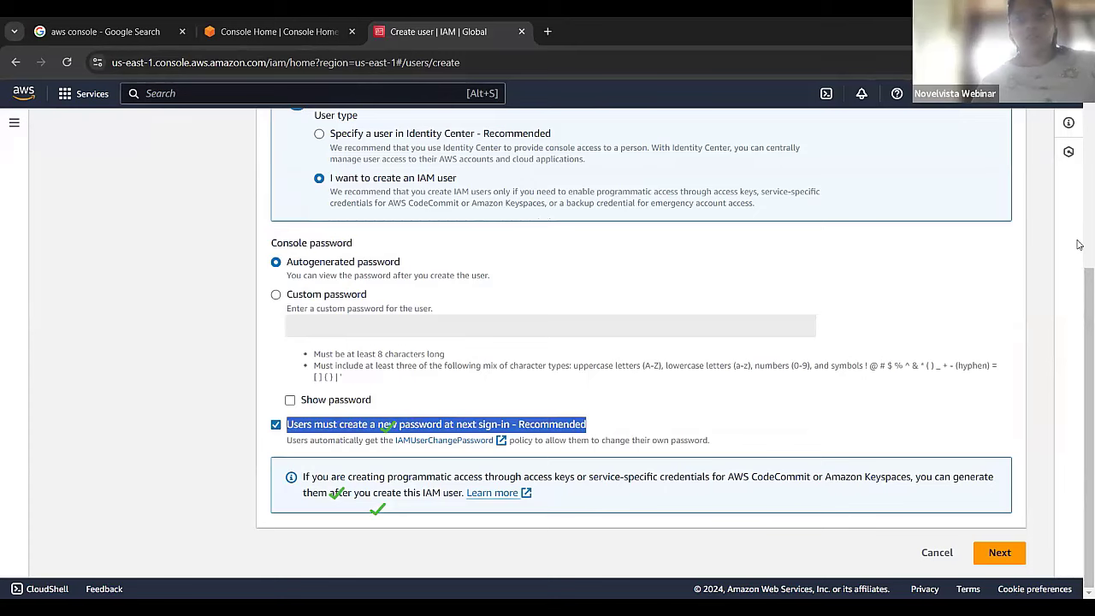
pyautogui.scroll(2, 1080, 162)
pyautogui.scroll(-2, 1069, 154)
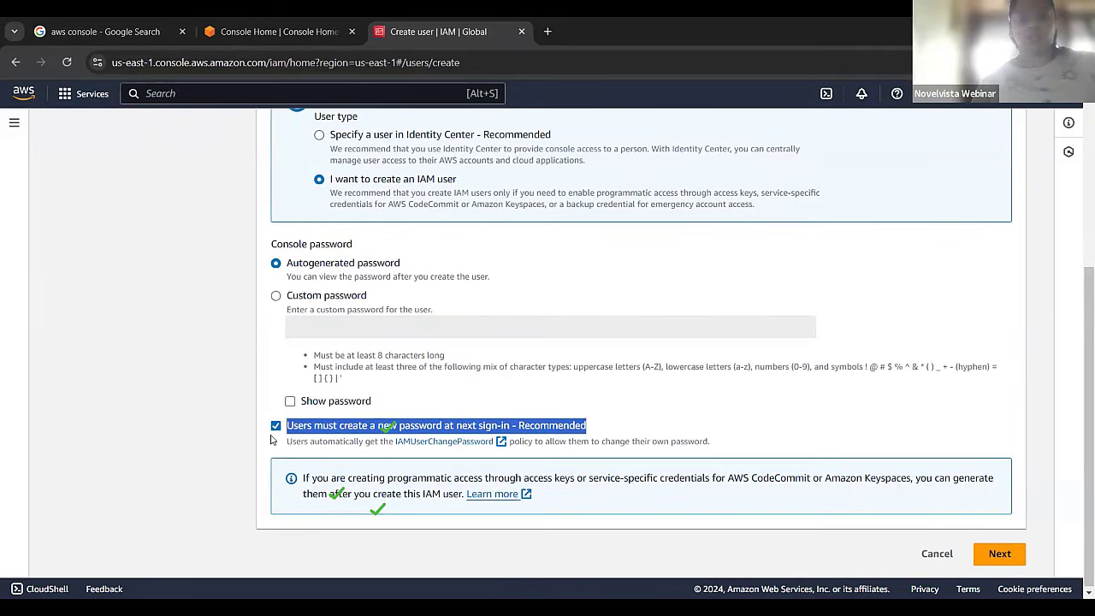
pyautogui.click(275, 426)
pyautogui.click(276, 426)
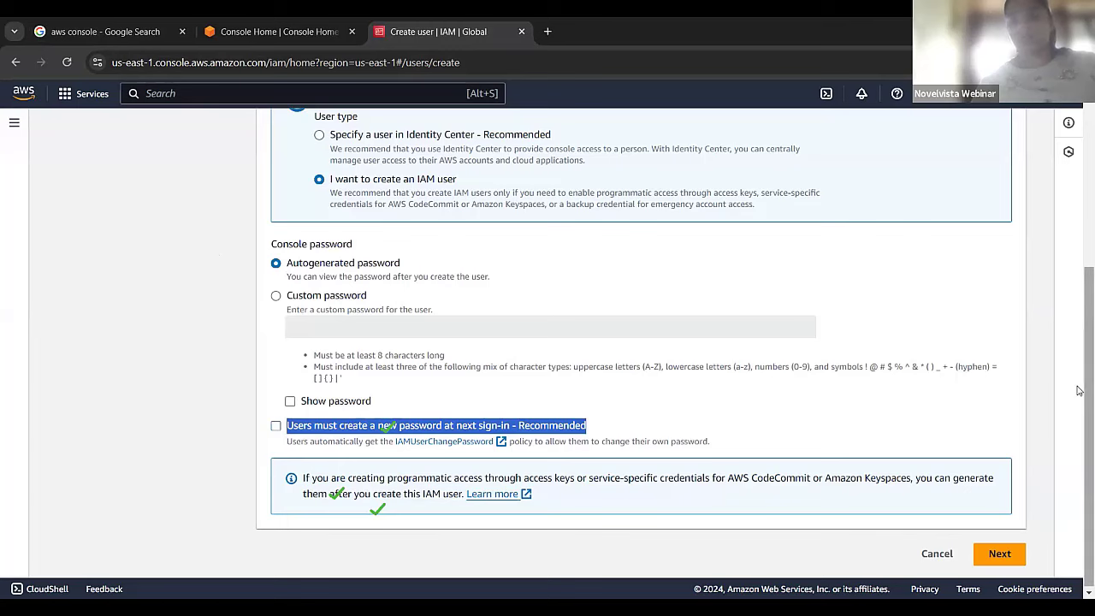
pyautogui.click(1001, 554)
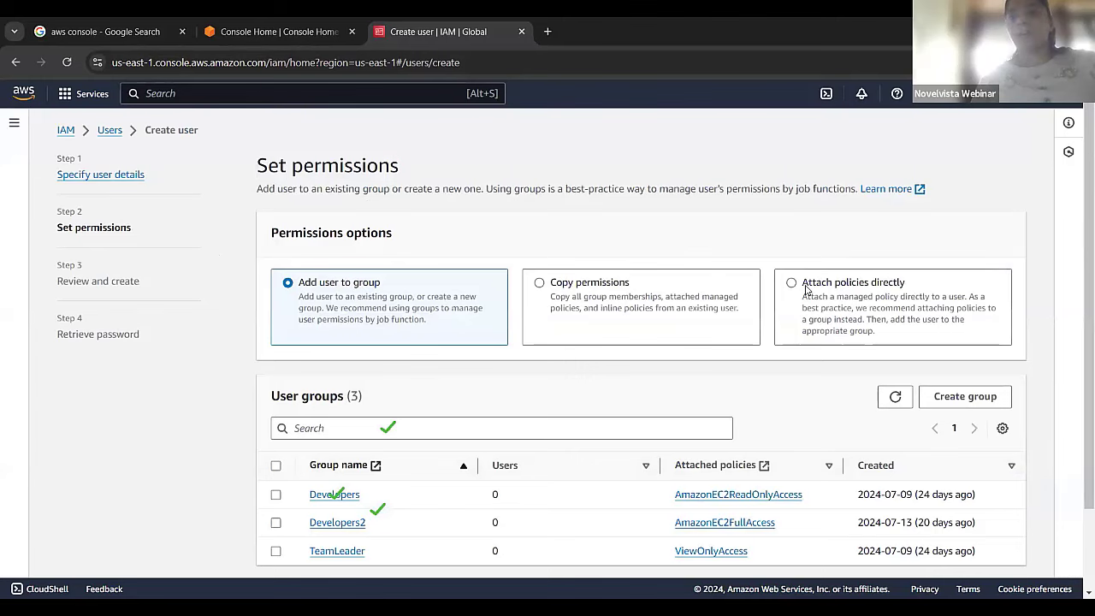
# - Choose to attach policies directly to the user as the permissions option
pyautogui.click(806, 289)
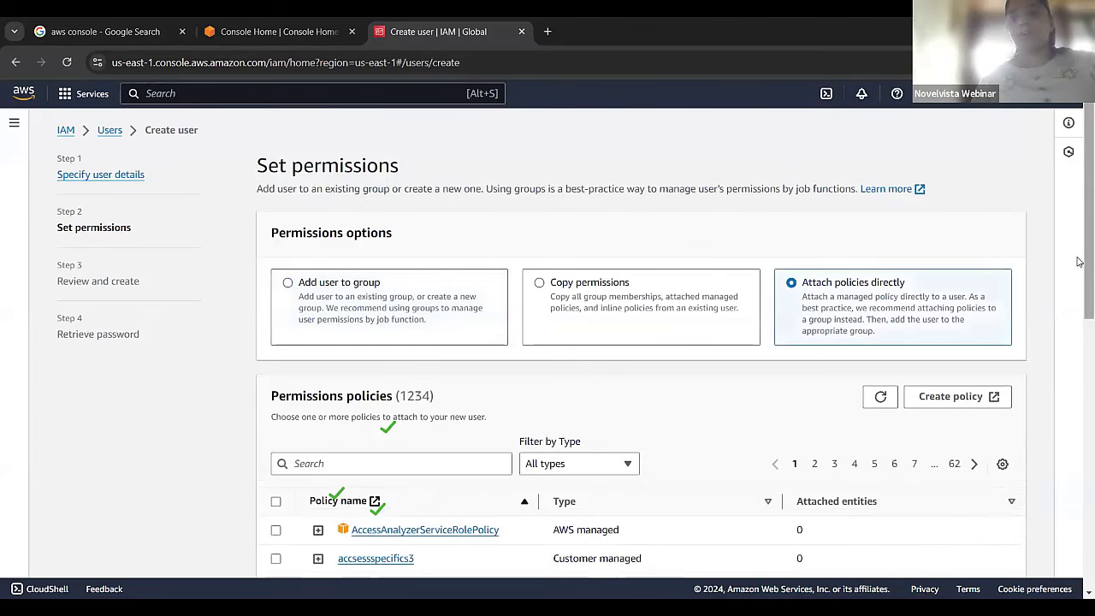
pyautogui.scroll(-1, 1080, 265)
pyautogui.scroll(-1, 1079, 271)
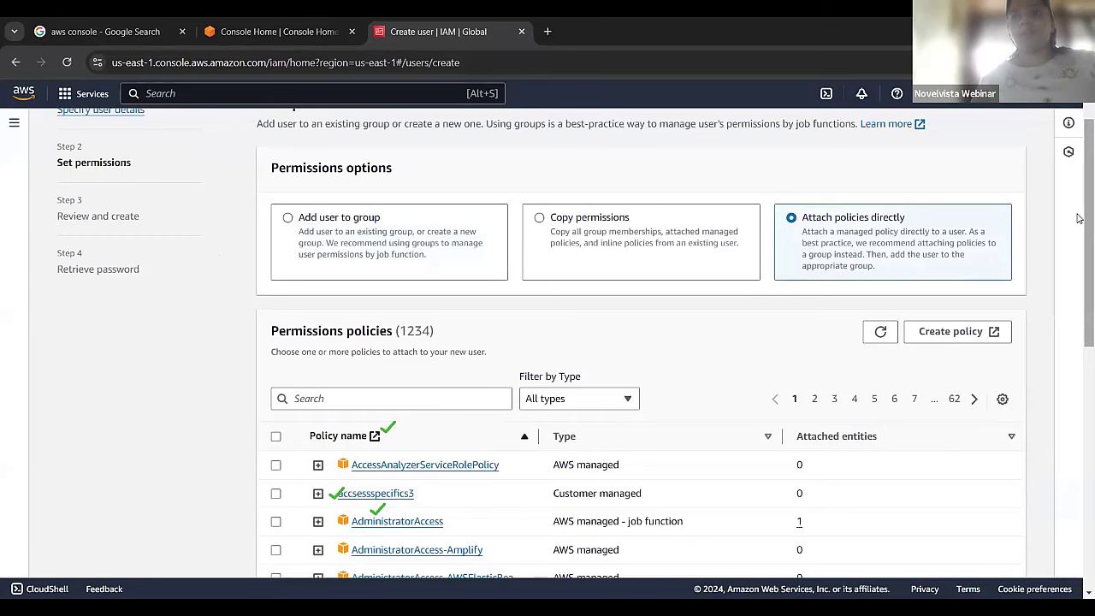
pyautogui.scroll(-2, 1079, 222)
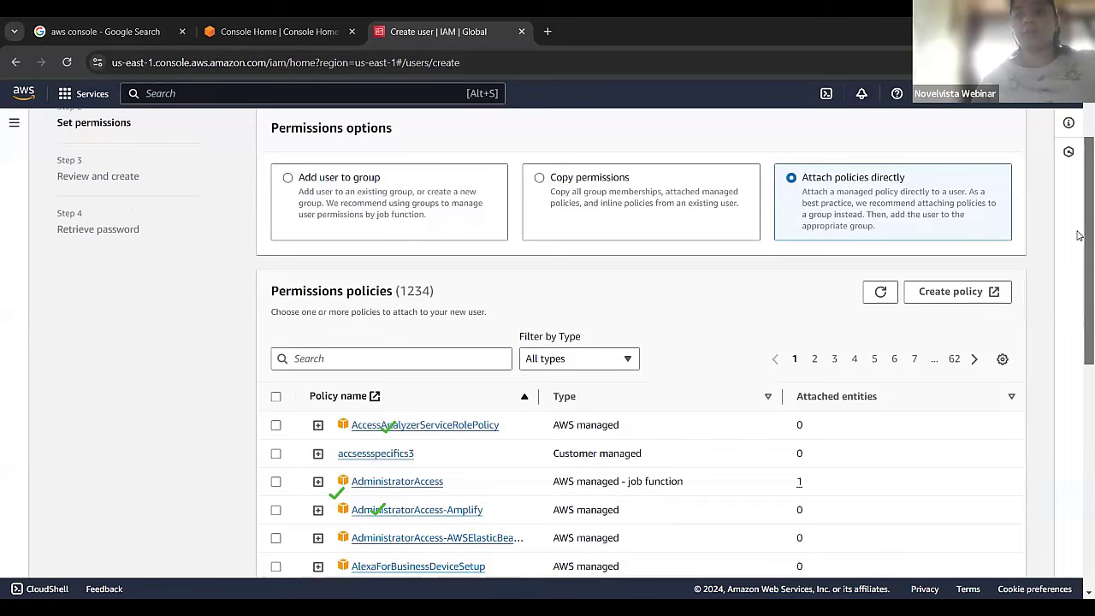
pyautogui.scroll(-1, 1079, 235)
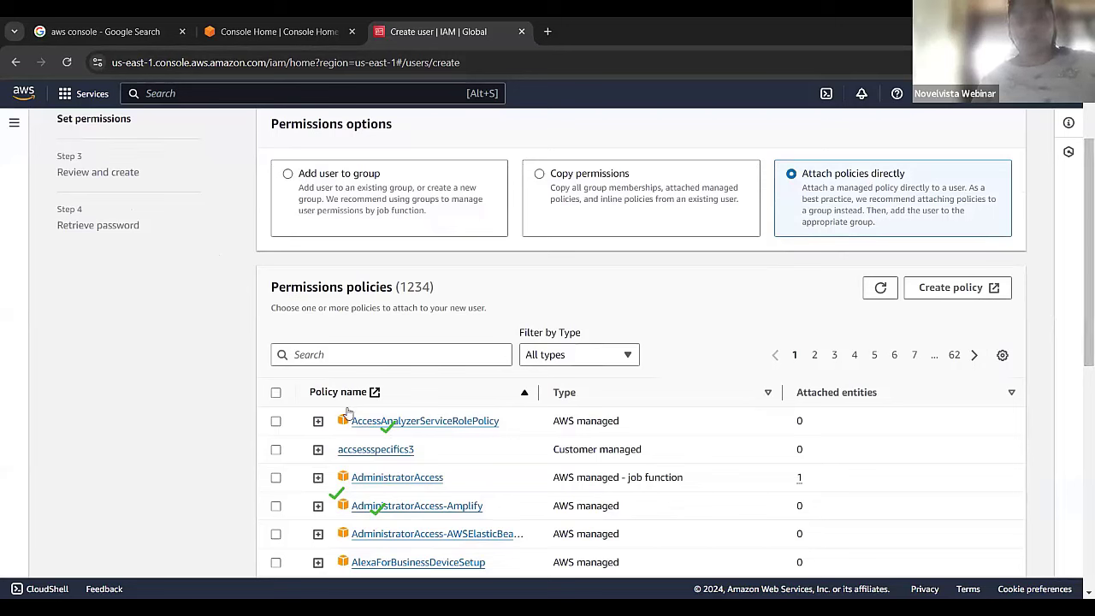
pyautogui.scroll(-1, 334, 308)
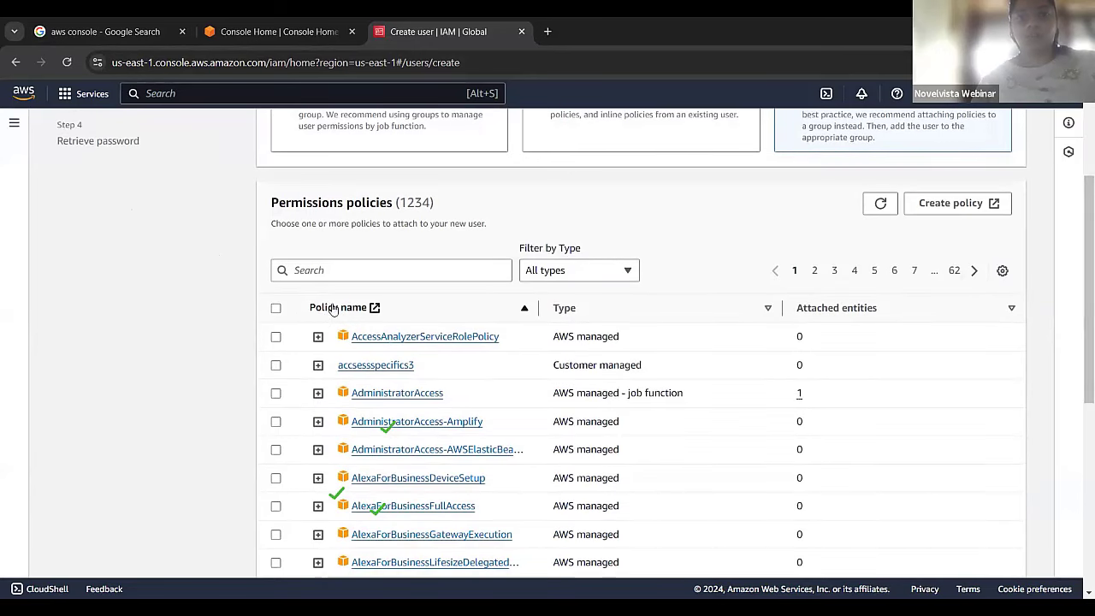
# - Filter the permissions policies by "Admin" and select the AdministratorAccess policy
pyautogui.click(343, 270)
pyautogui.write('Ad')
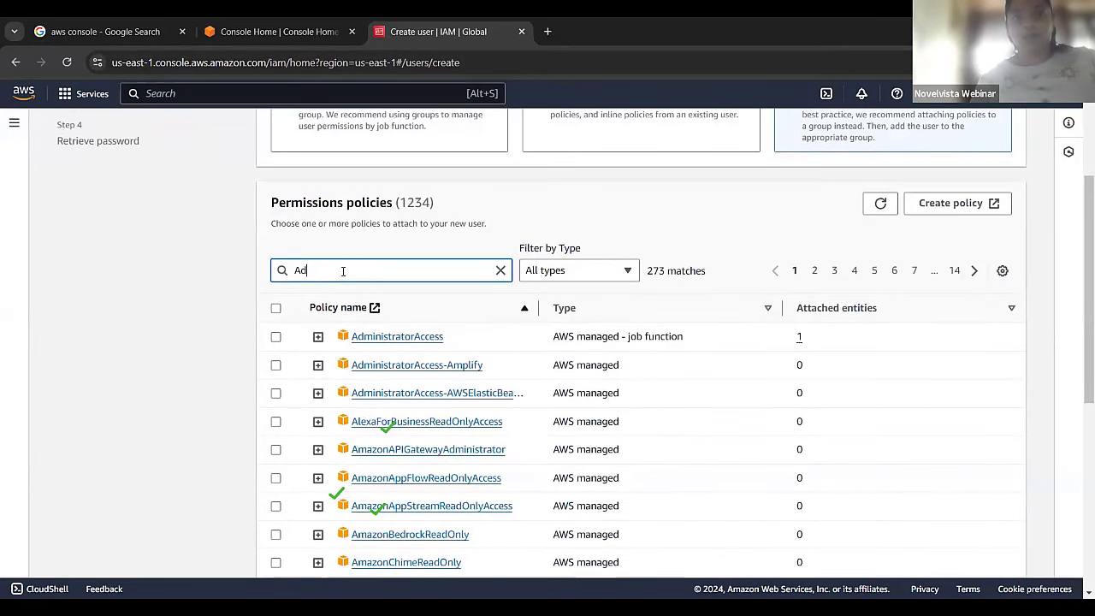
pyautogui.write('min')
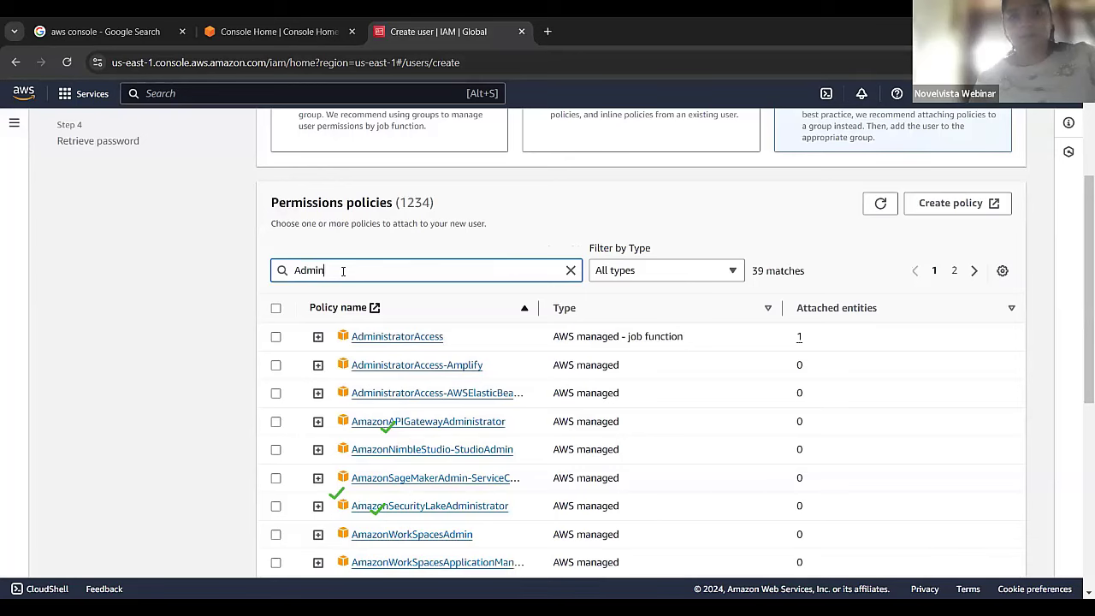
pyautogui.click(276, 337)
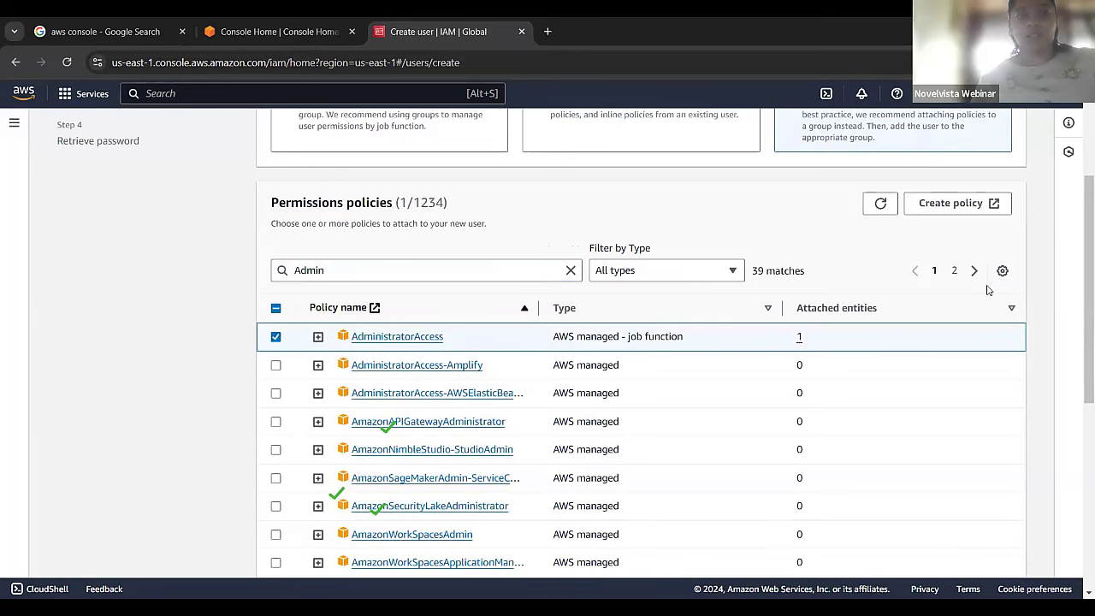
pyautogui.moveTo(1083, 237)
pyautogui.mouseDown()
pyautogui.moveTo(1080, 258)
pyautogui.moveTo(1080, 200)
pyautogui.moveTo(1079, 231)
pyautogui.mouseUp()
pyautogui.moveTo(334, 284); pyautogui.dragTo(286, 279)
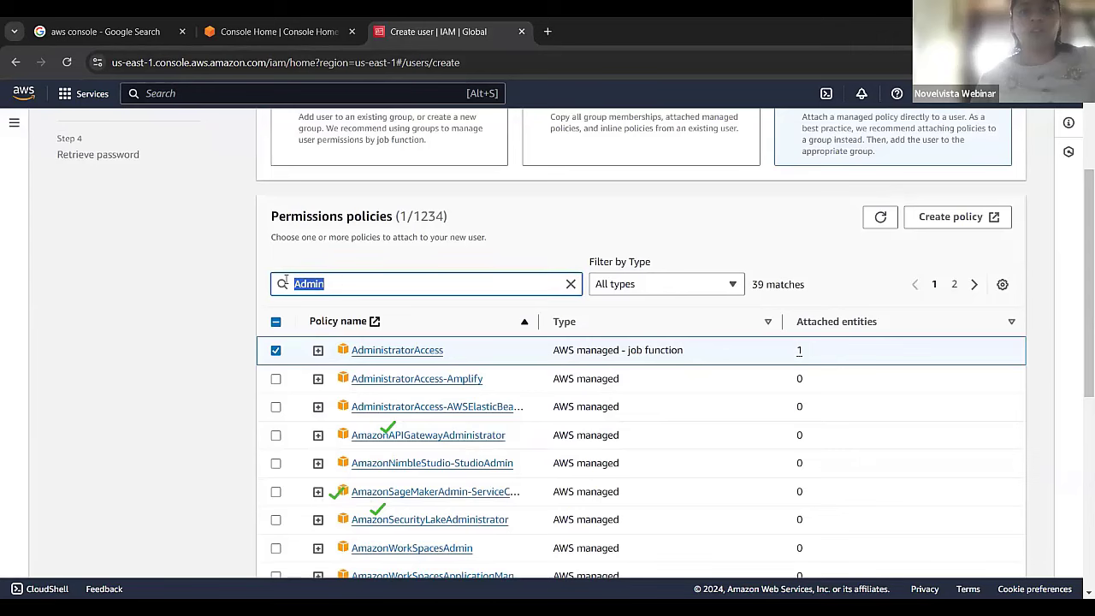
# - Proceed to the review with the AdministratorAccess policy selected and create the user without tags
pyautogui.click(319, 283)
pyautogui.doubleClick(319, 283)
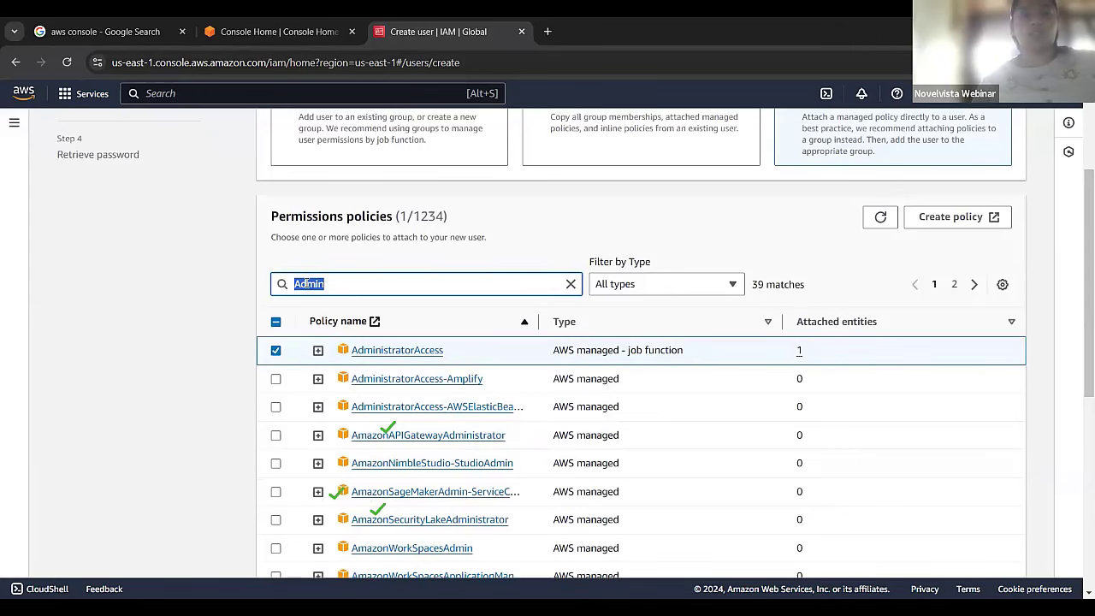
pyautogui.moveTo(1080, 279); pyautogui.dragTo(1080, 299)
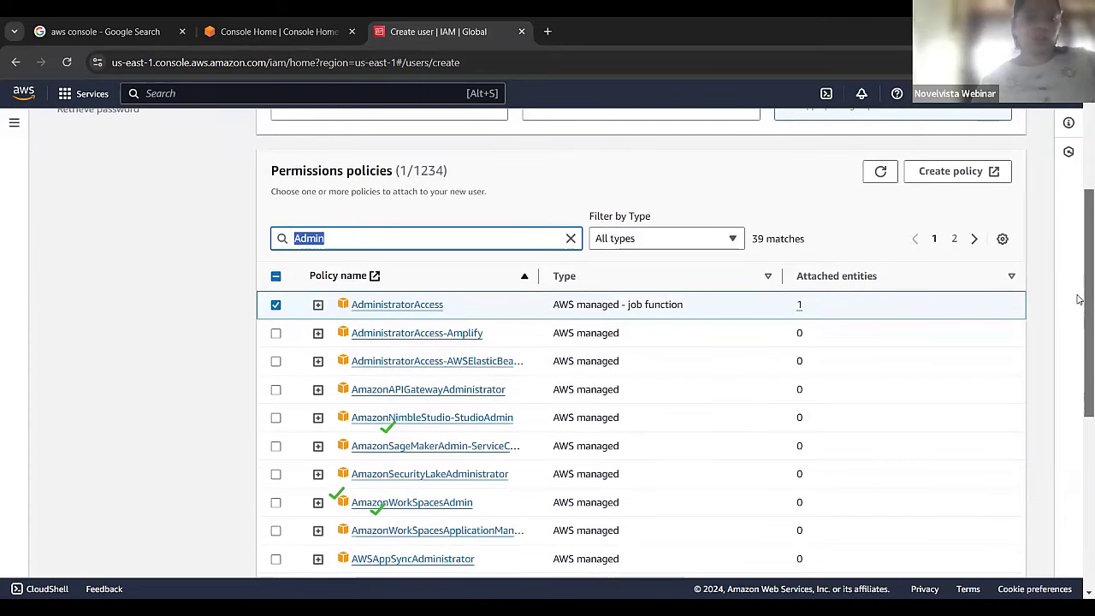
pyautogui.moveTo(1080, 299); pyautogui.dragTo(1080, 496)
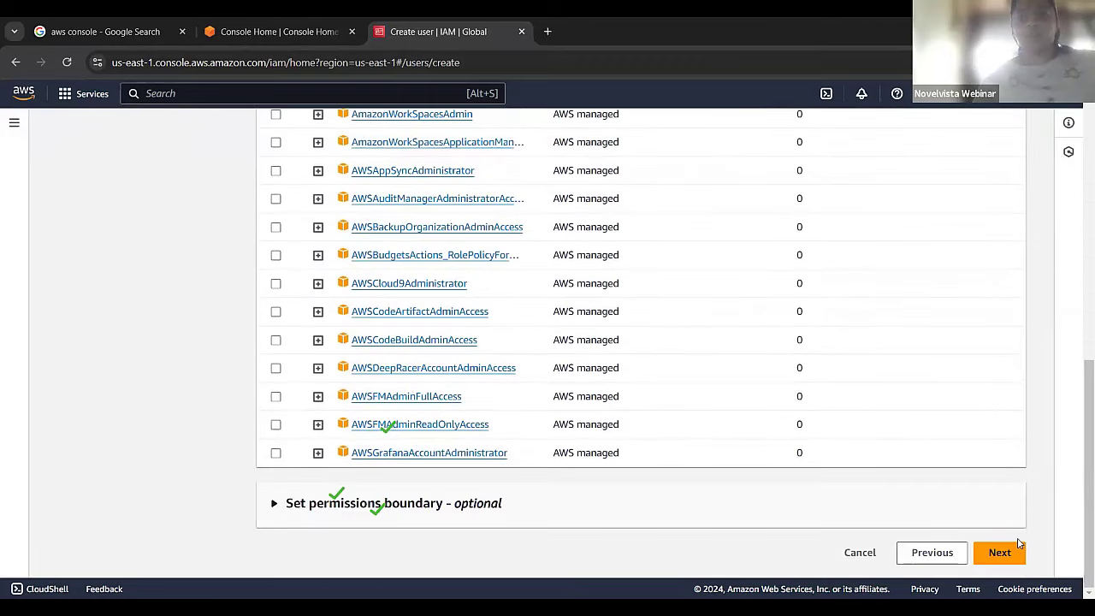
pyautogui.click(1003, 552)
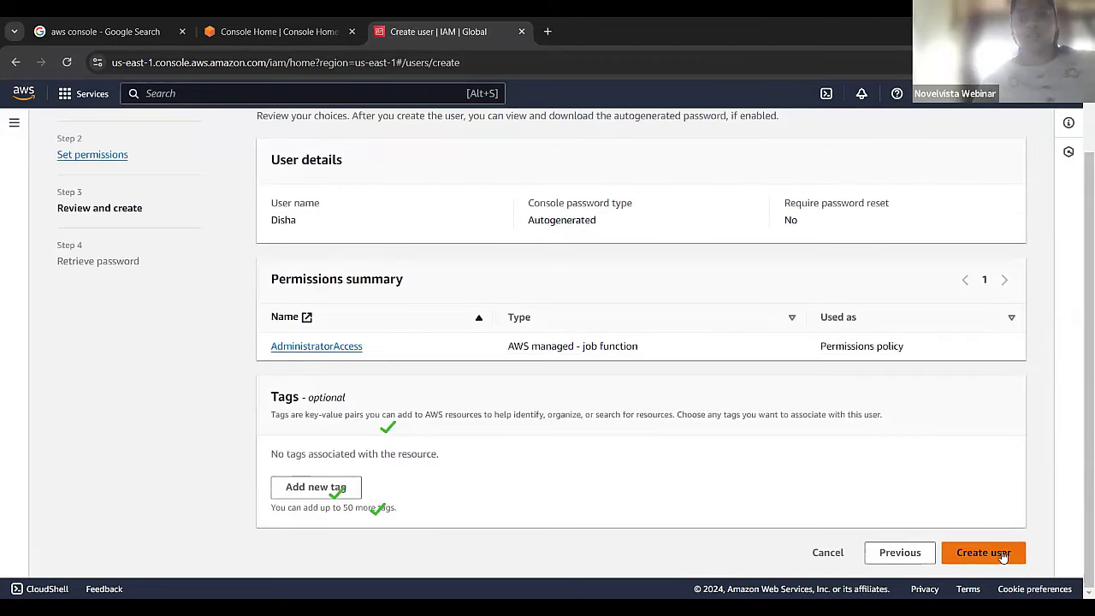
pyautogui.click(984, 553)
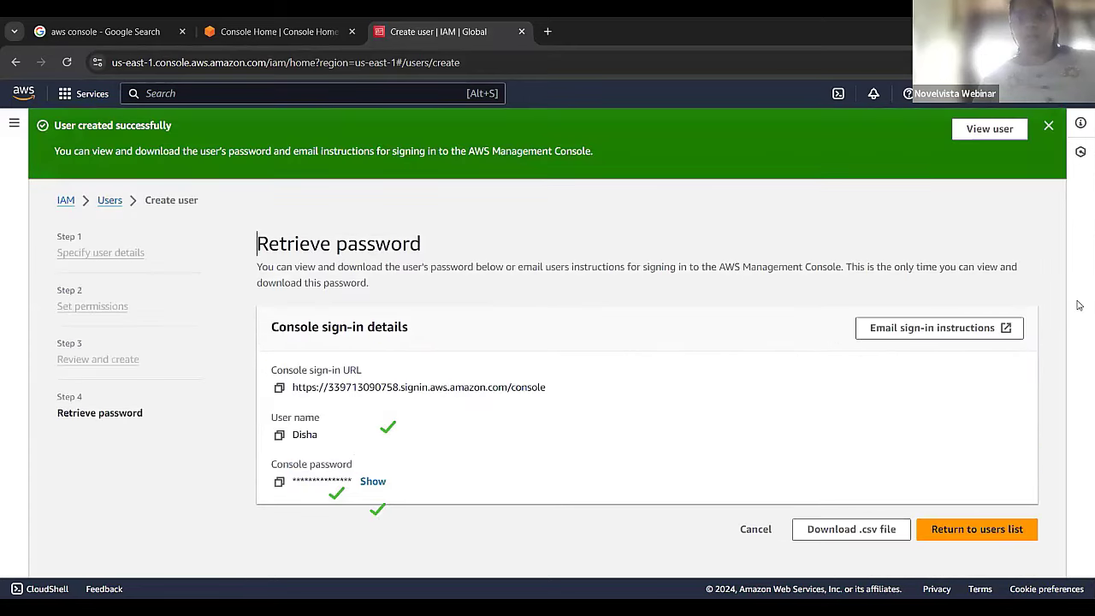
# - Dismiss the success notification and save the new user's sign-in credentials as a CSV file in the Downloads folder
pyautogui.click(1049, 126)
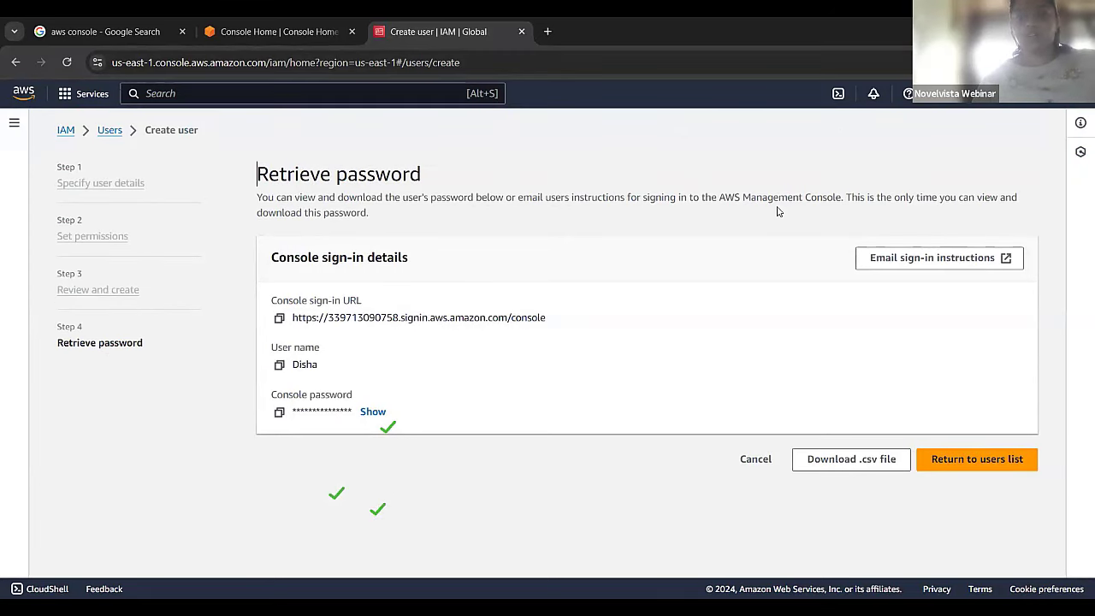
pyautogui.click(840, 459)
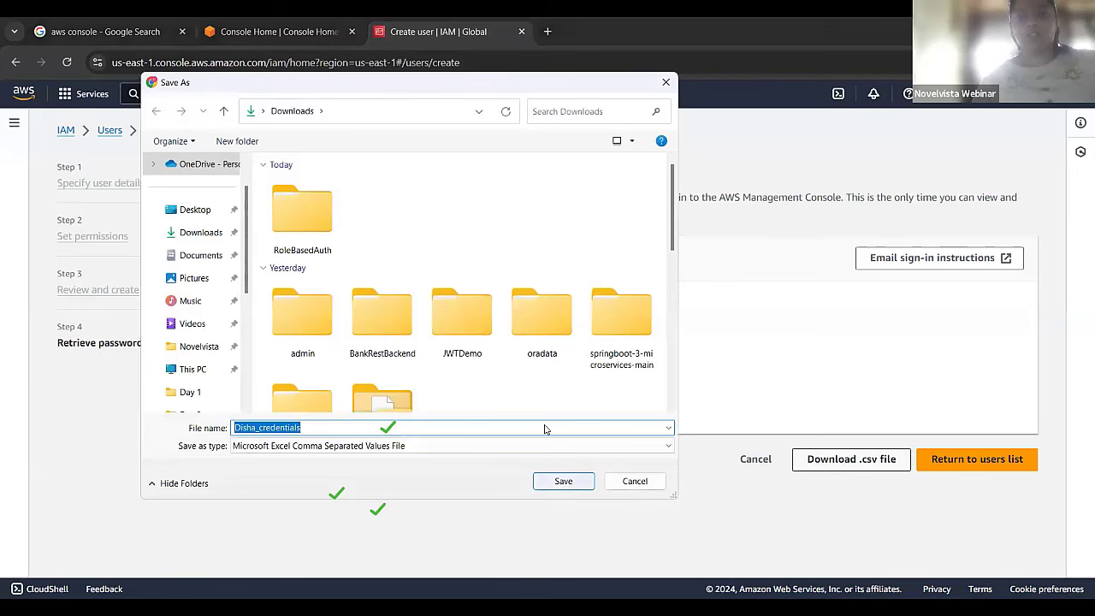
pyautogui.press('Return')
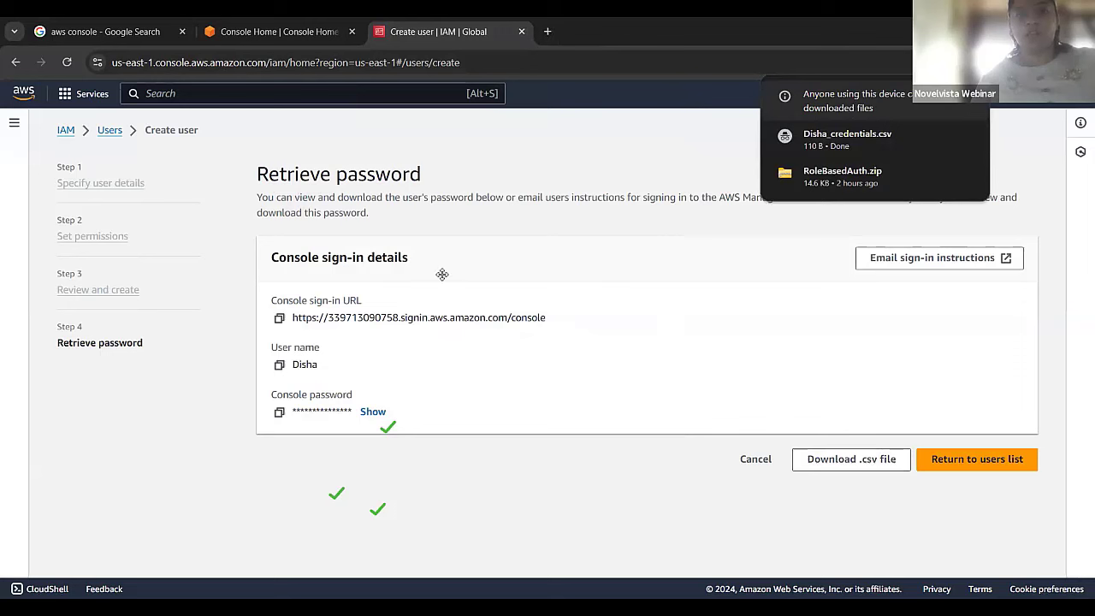
# - Examine the console sign-in URL and the user name in the new user's console sign-in details
pyautogui.moveTo(550, 319); pyautogui.dragTo(281, 318)
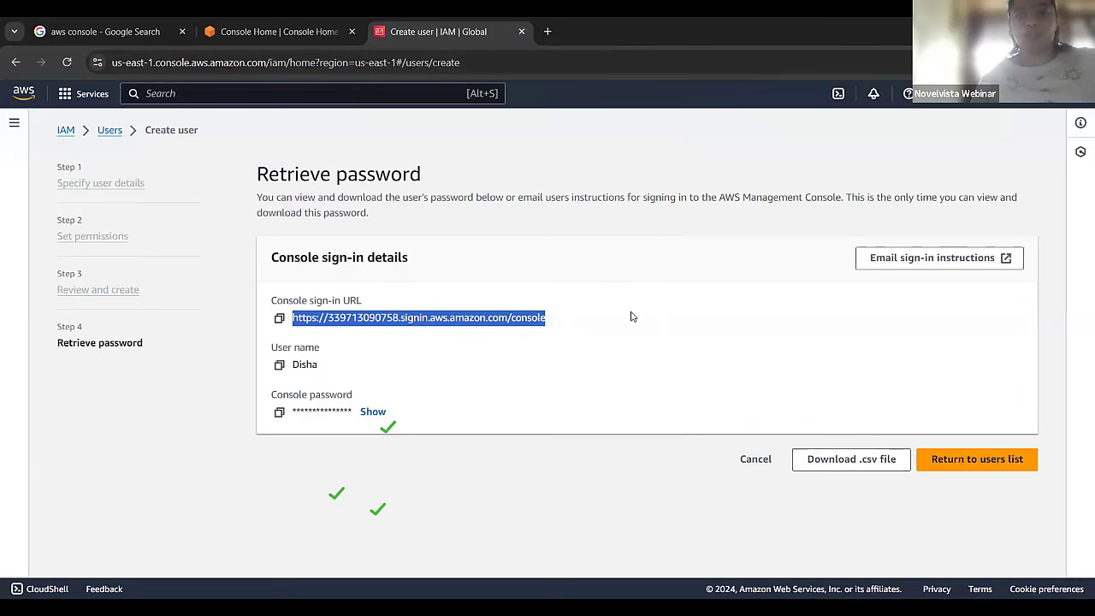
pyautogui.click(632, 317)
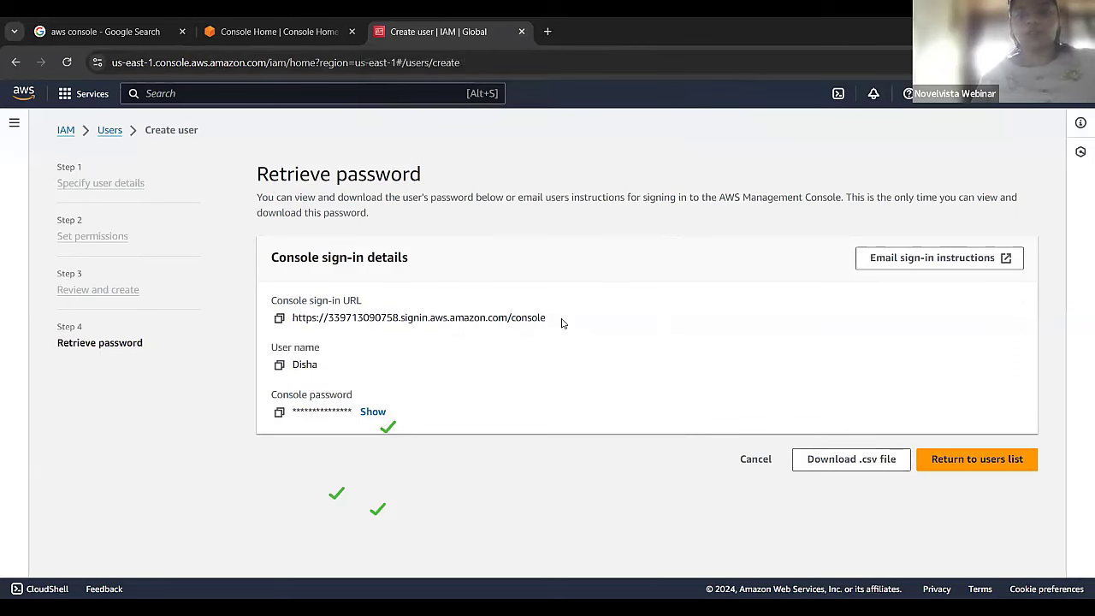
pyautogui.moveTo(561, 324); pyautogui.dragTo(292, 323)
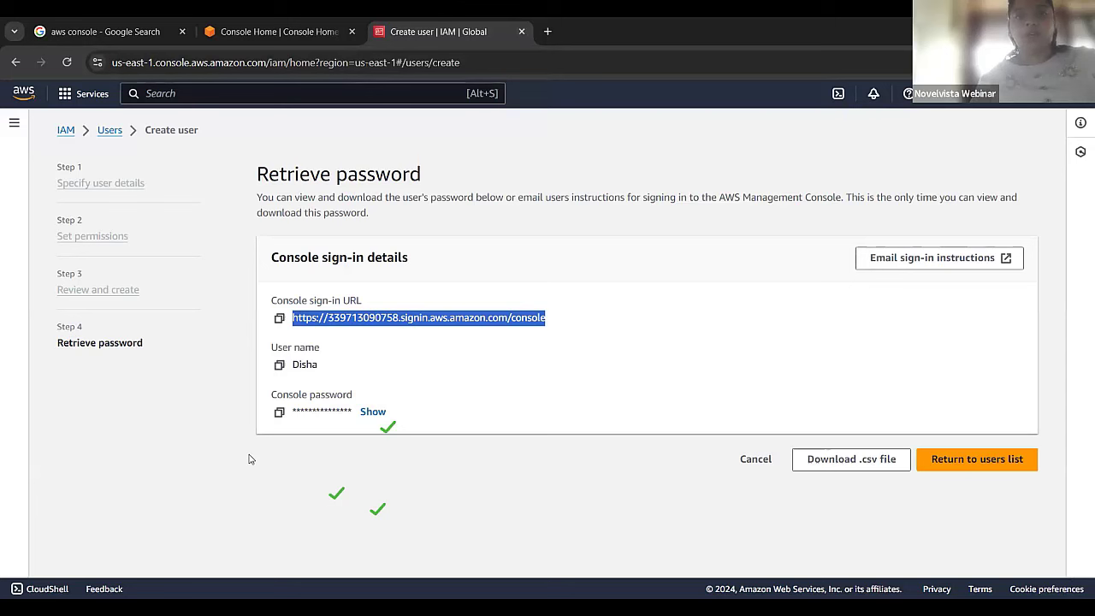
pyautogui.moveTo(295, 366)
pyautogui.mouseDown()
pyautogui.moveTo(334, 372)
pyautogui.moveTo(294, 366)
pyautogui.mouseUp()
pyautogui.click(334, 371)
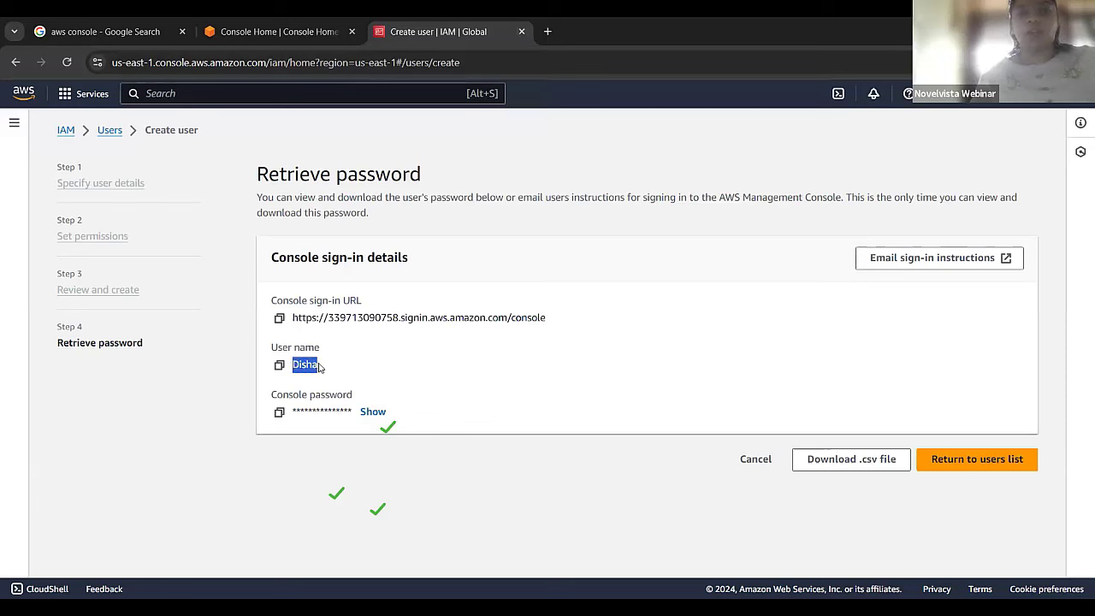
pyautogui.click(320, 368)
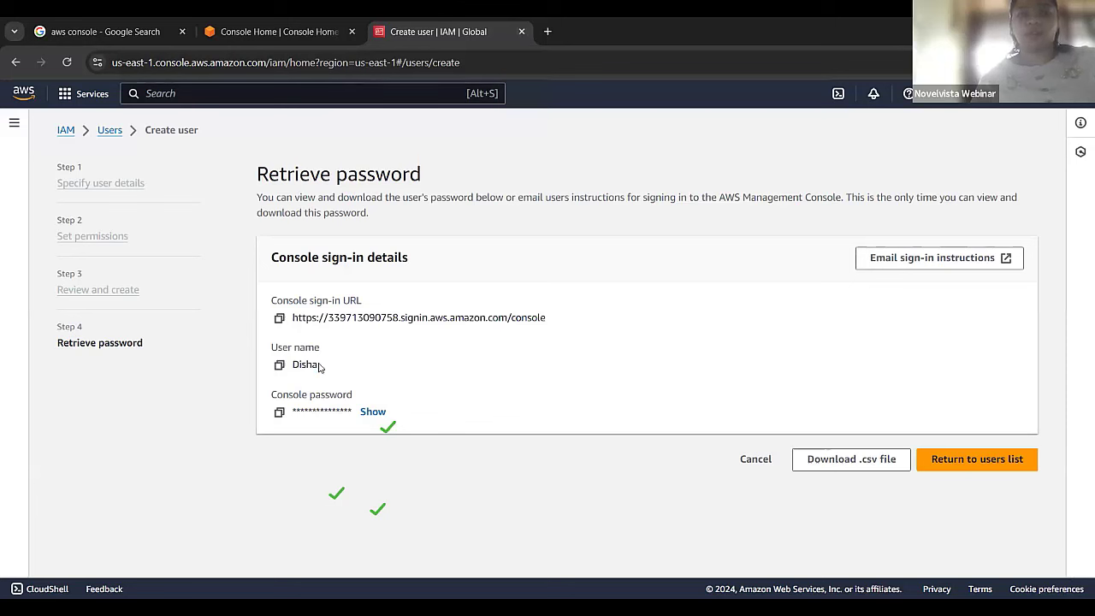
pyautogui.moveTo(320, 367); pyautogui.dragTo(293, 367)
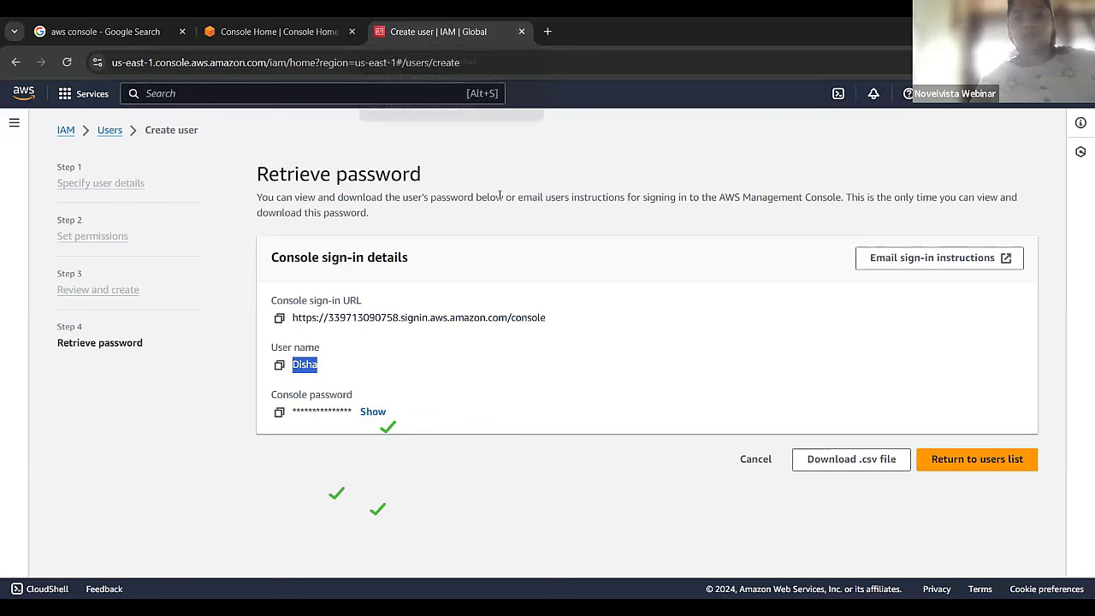
pyautogui.click(264, 262)
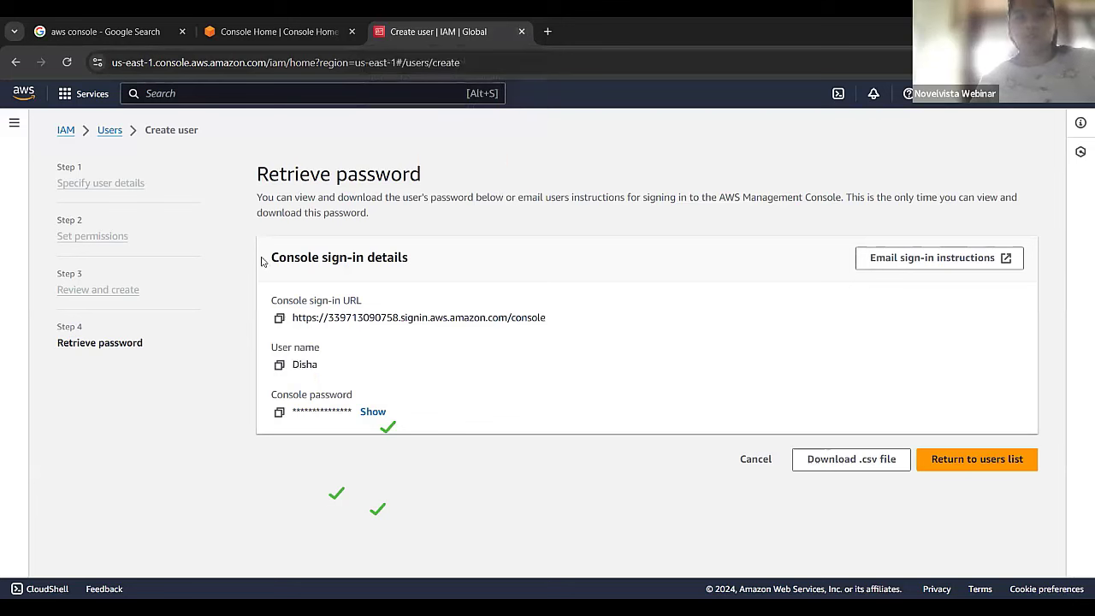
# - Close the IAM user creation page, the Console Home page and the "aws console" search results
pyautogui.click(521, 32)
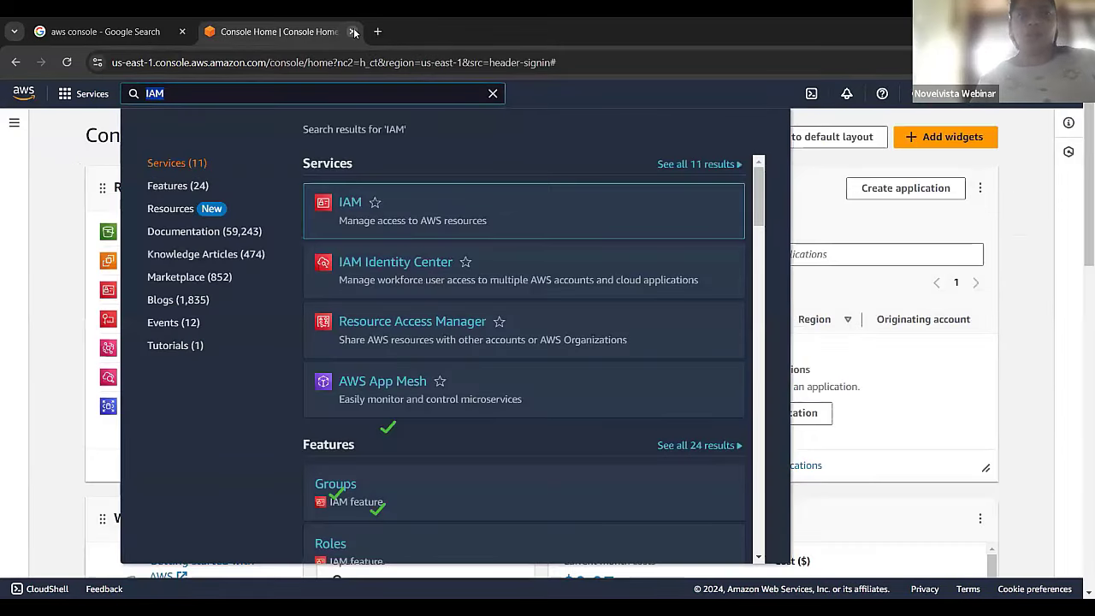
pyautogui.click(351, 31)
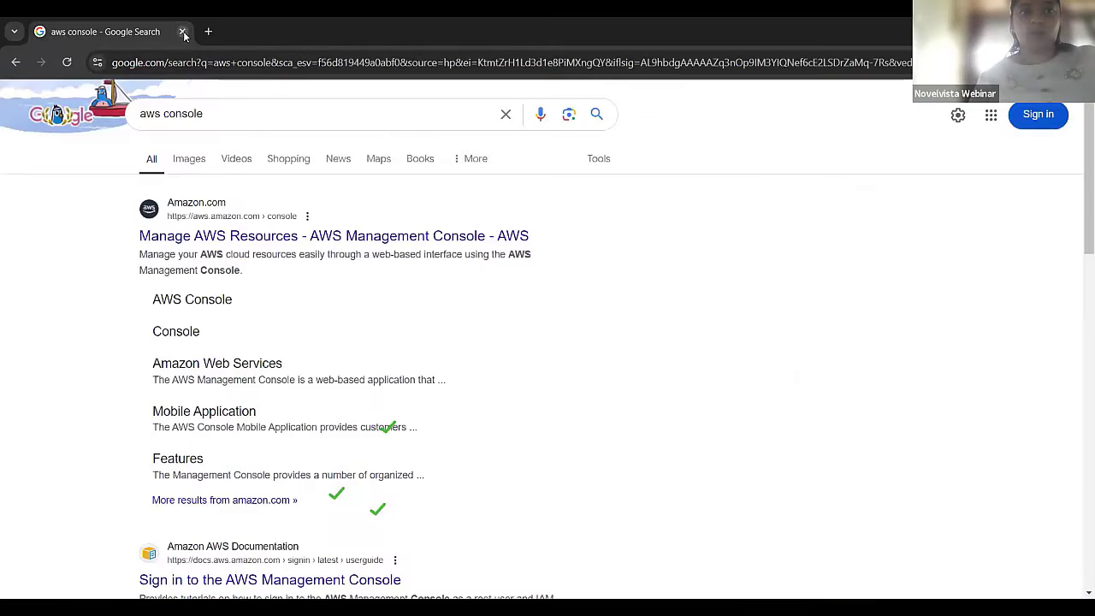
pyautogui.click(183, 32)
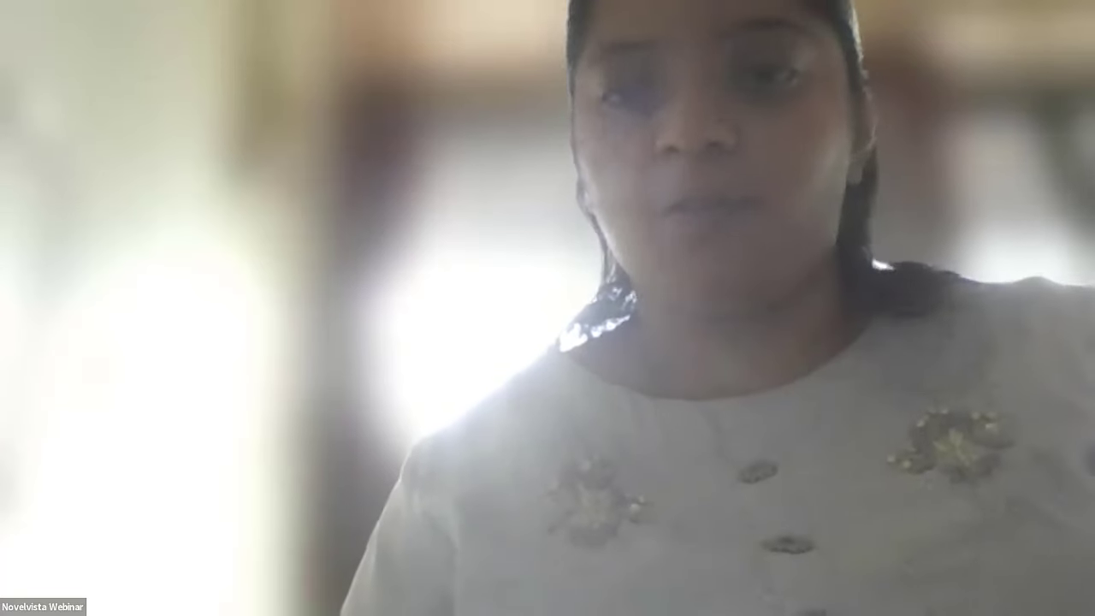